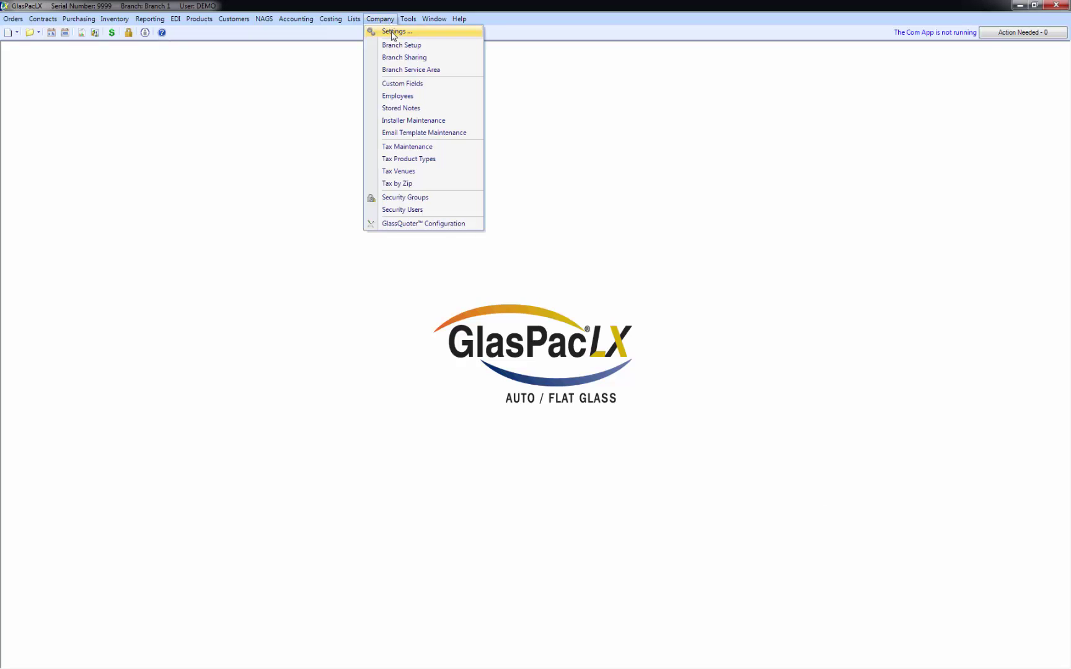
- In Scheduler Settings, check Enable Job Area and Include Weekly Scheduler with ECI, and base capacity on Installer
{"action": "left_click", "coordinate": [390, 31]}
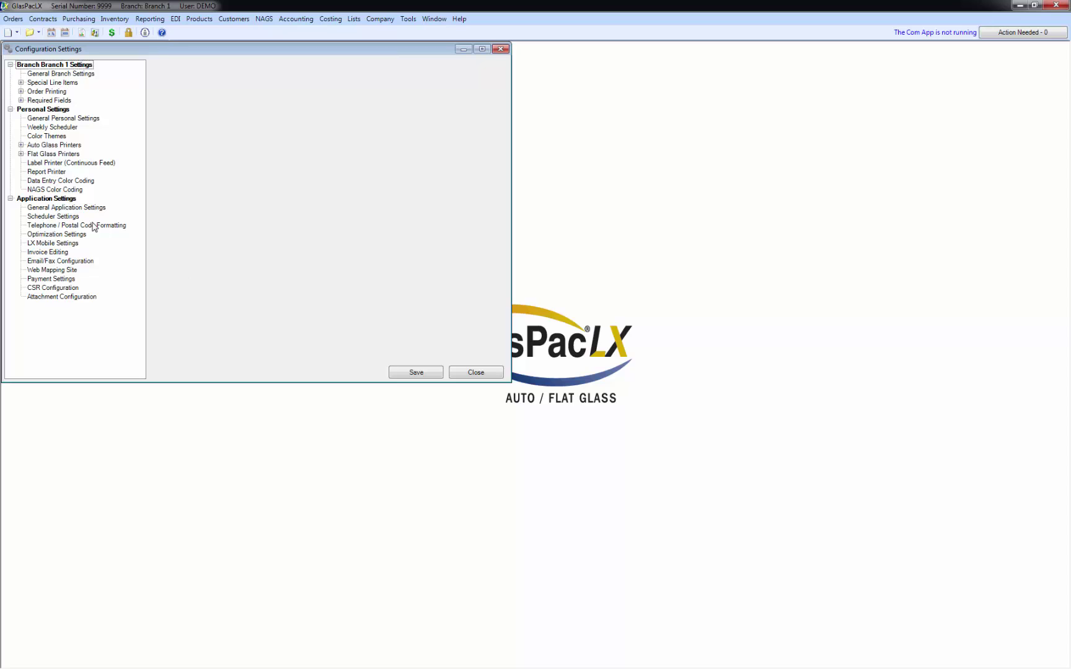
{"action": "left_click", "coordinate": [41, 217]}
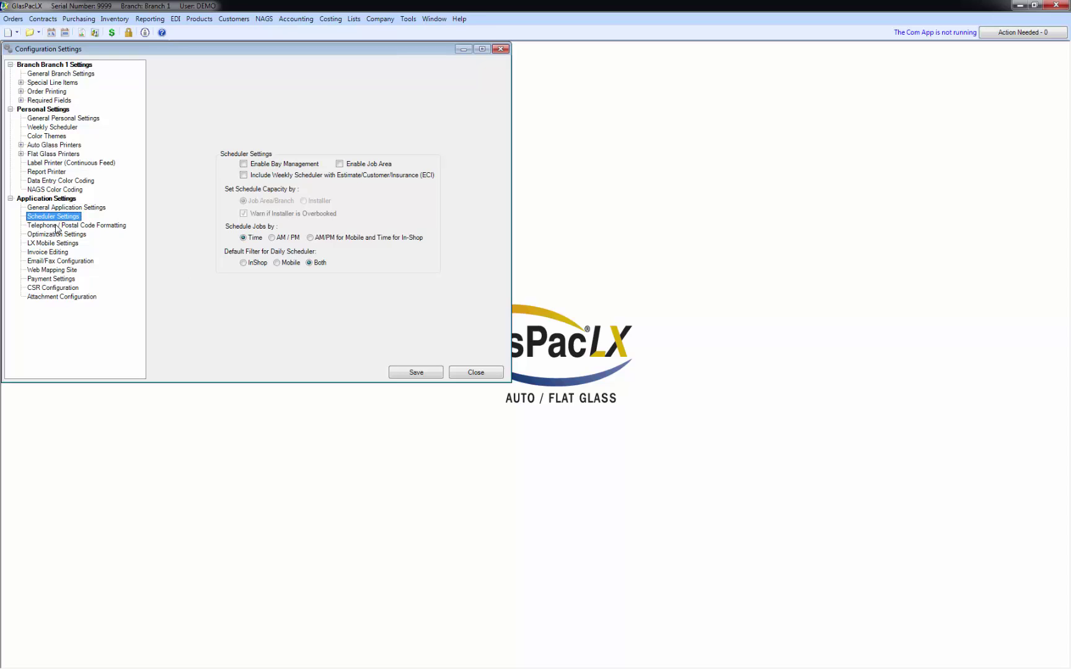
{"action": "left_click", "coordinate": [339, 164]}
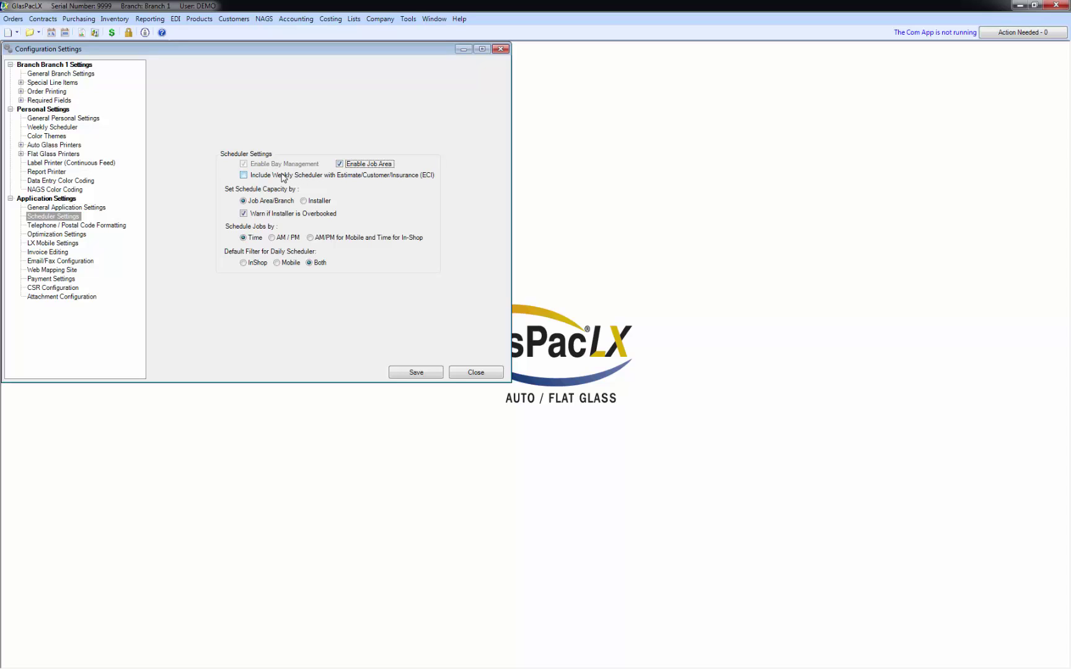
{"action": "left_click", "coordinate": [243, 175]}
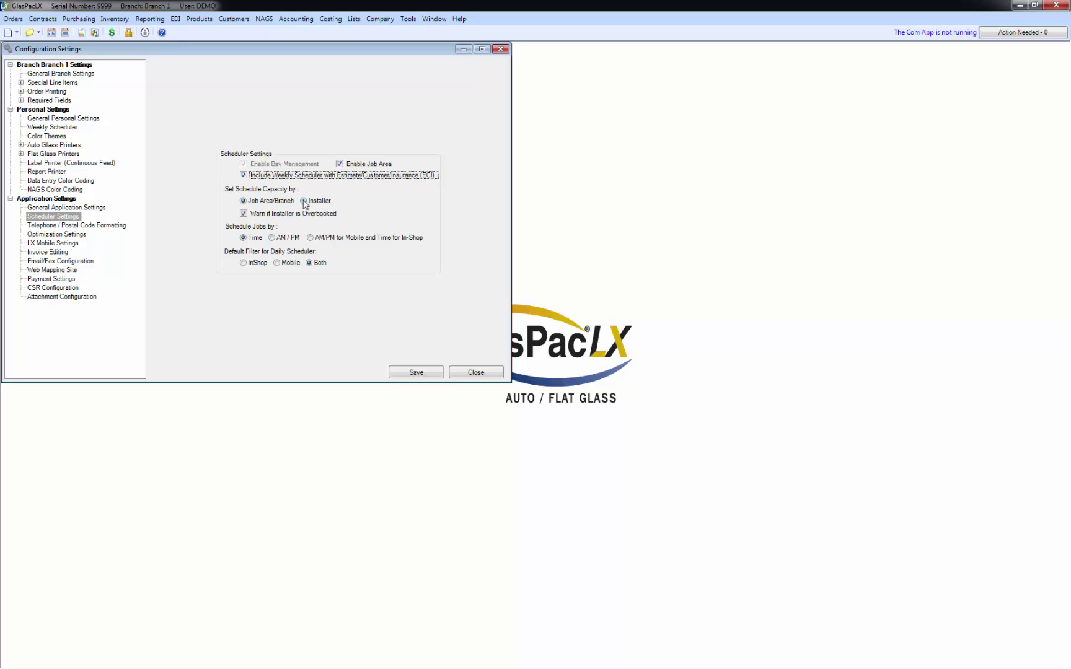
{"action": "left_click", "coordinate": [303, 201]}
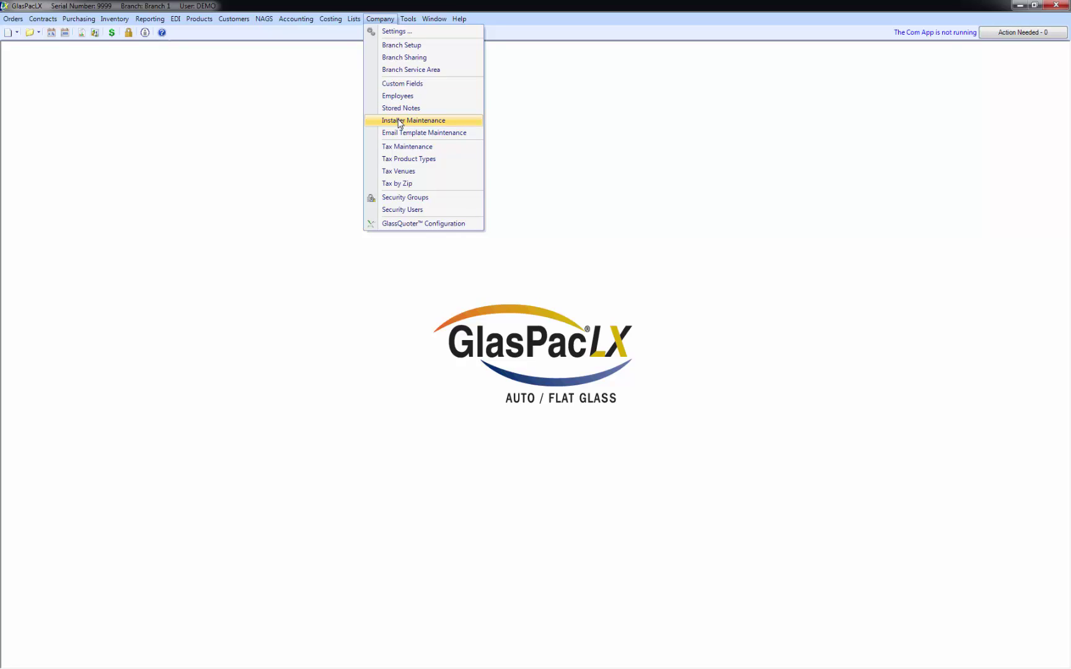
- Check the second employee's record for the Installer role, then close the record and Employee Finder
{"action": "left_click", "coordinate": [398, 96]}
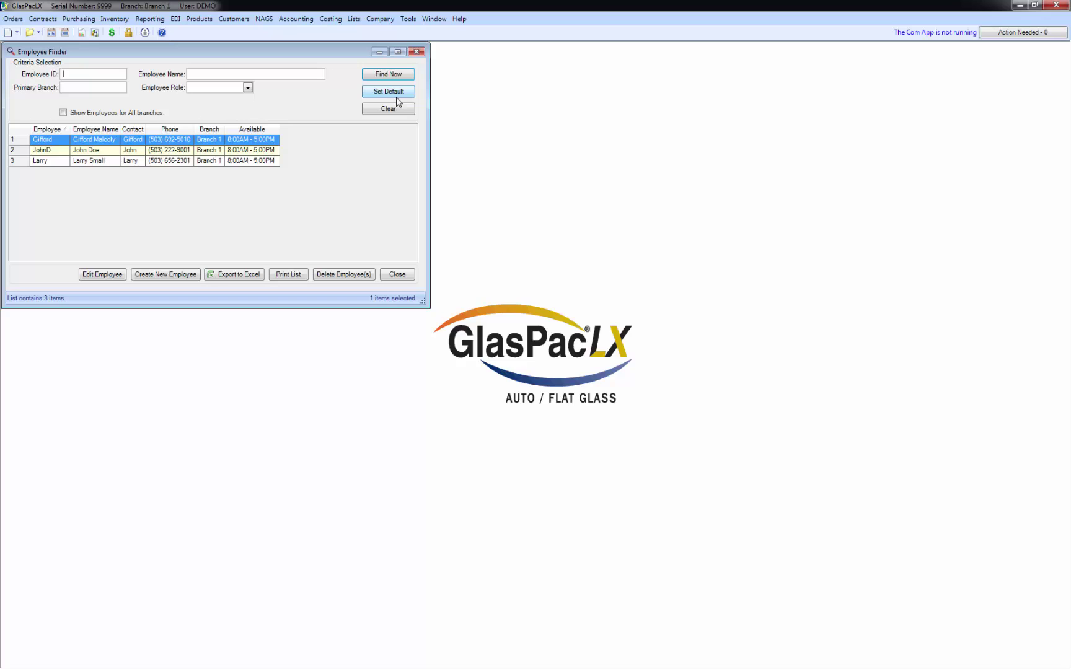
{"action": "left_click", "coordinate": [25, 150]}
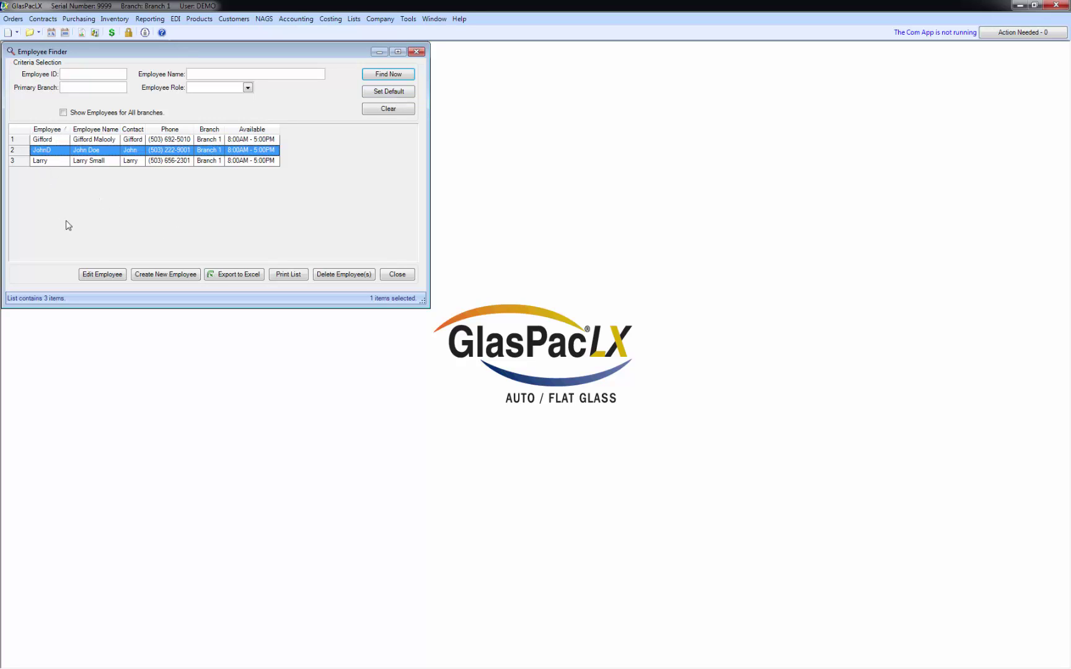
{"action": "left_click", "coordinate": [100, 277]}
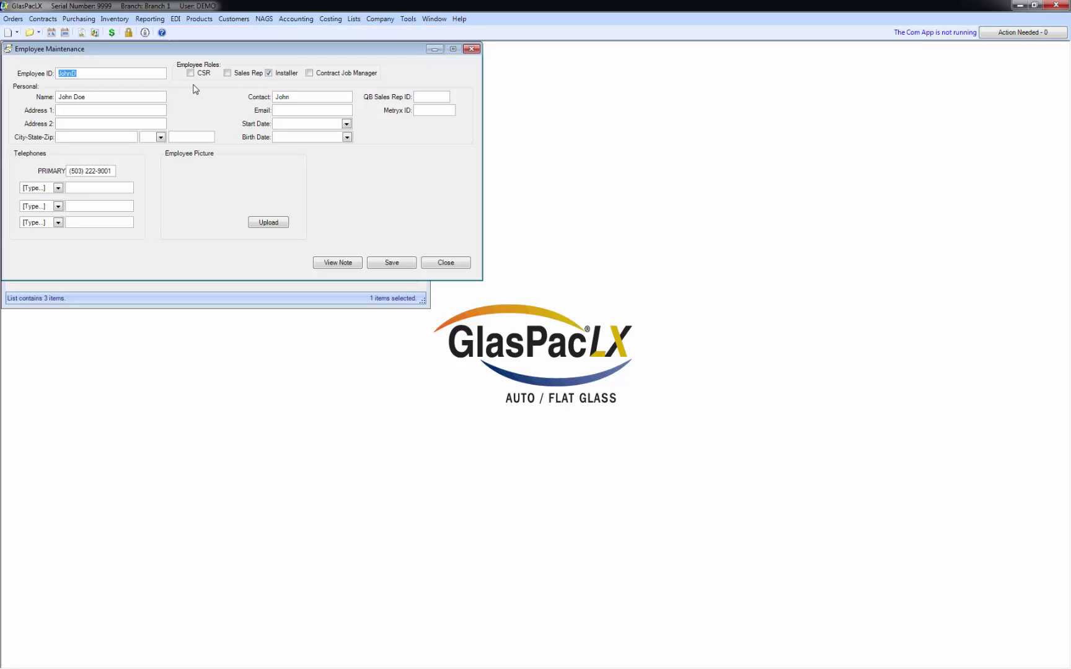
{"action": "left_click", "coordinate": [446, 263]}
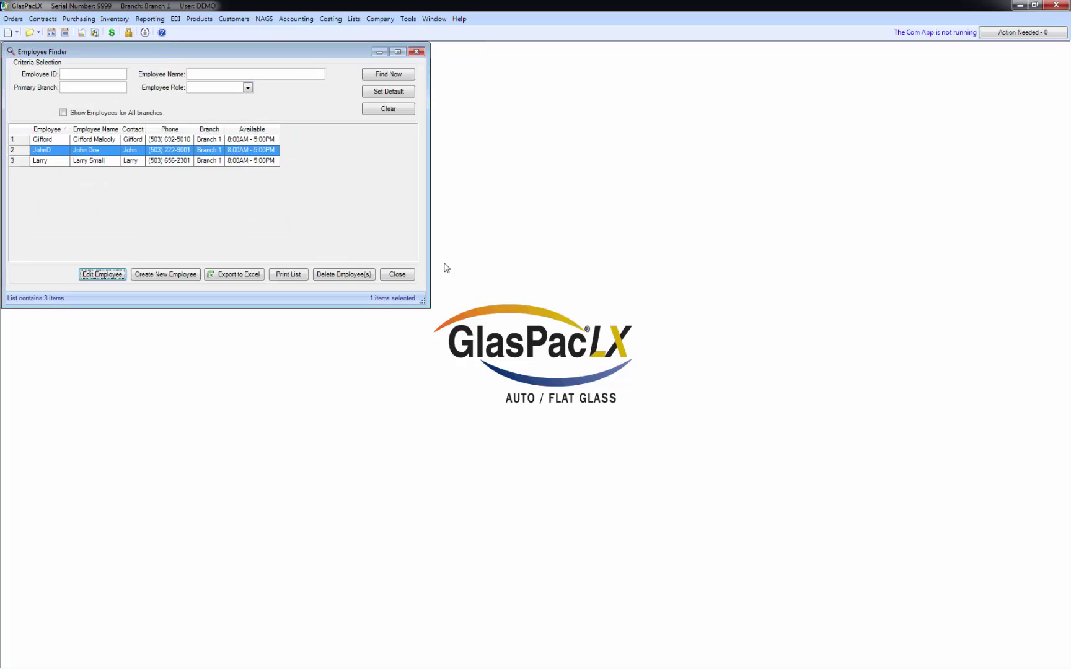
{"action": "left_click", "coordinate": [405, 273]}
{"action": "left_click", "coordinate": [380, 19]}
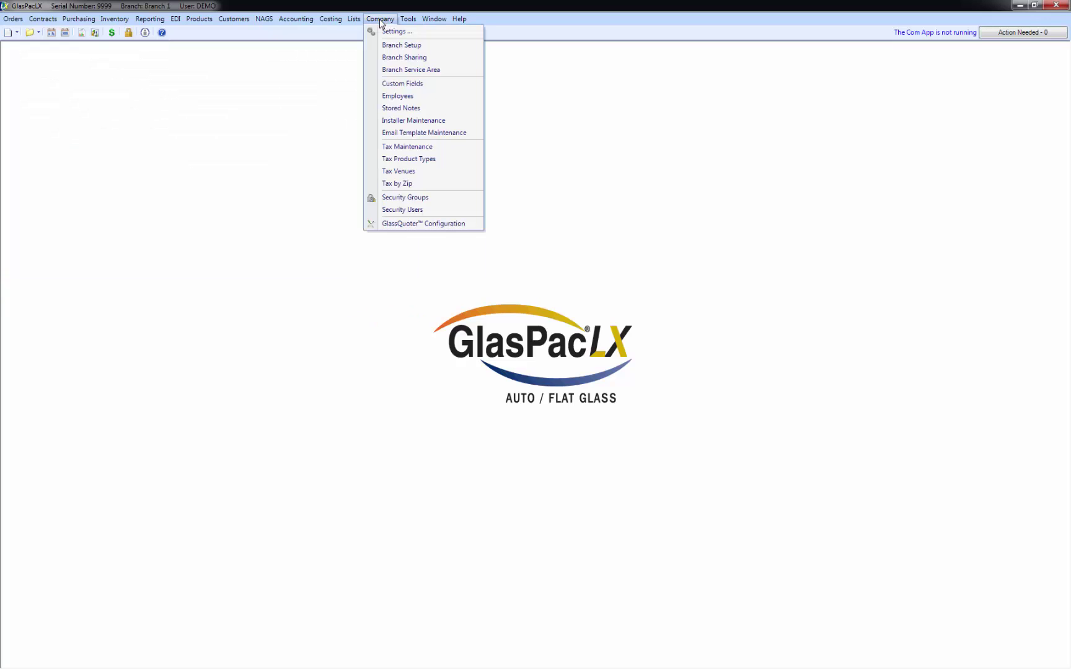
- Review the second installer's start address and Monday AM/PM capacities of 3 in Installer Maintenance
{"action": "left_click", "coordinate": [403, 122]}
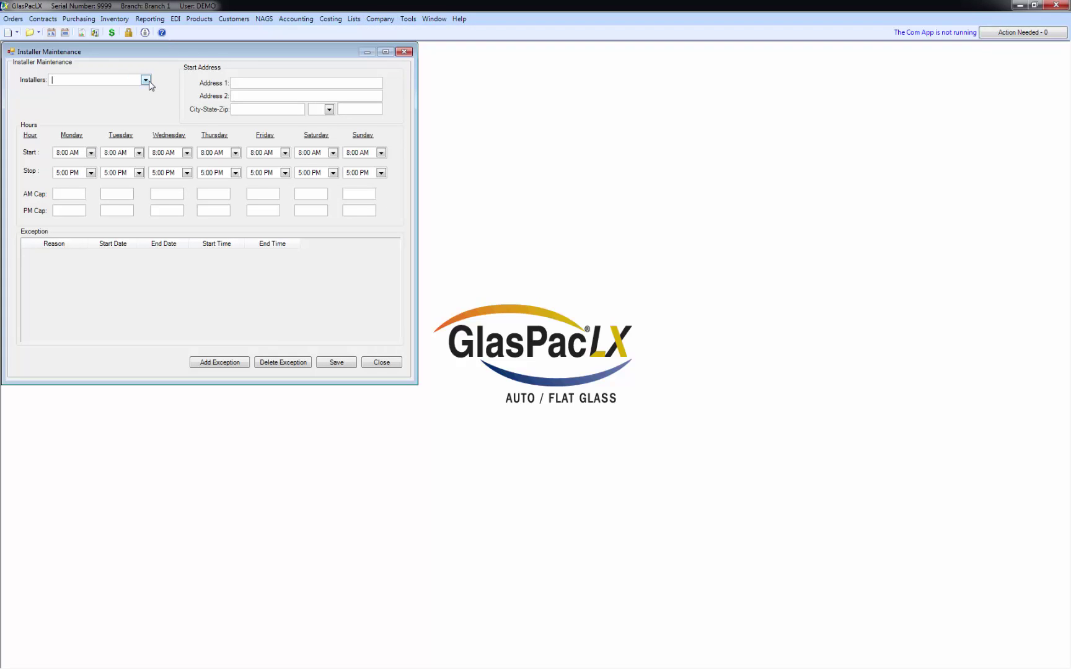
{"action": "left_click", "coordinate": [146, 81]}
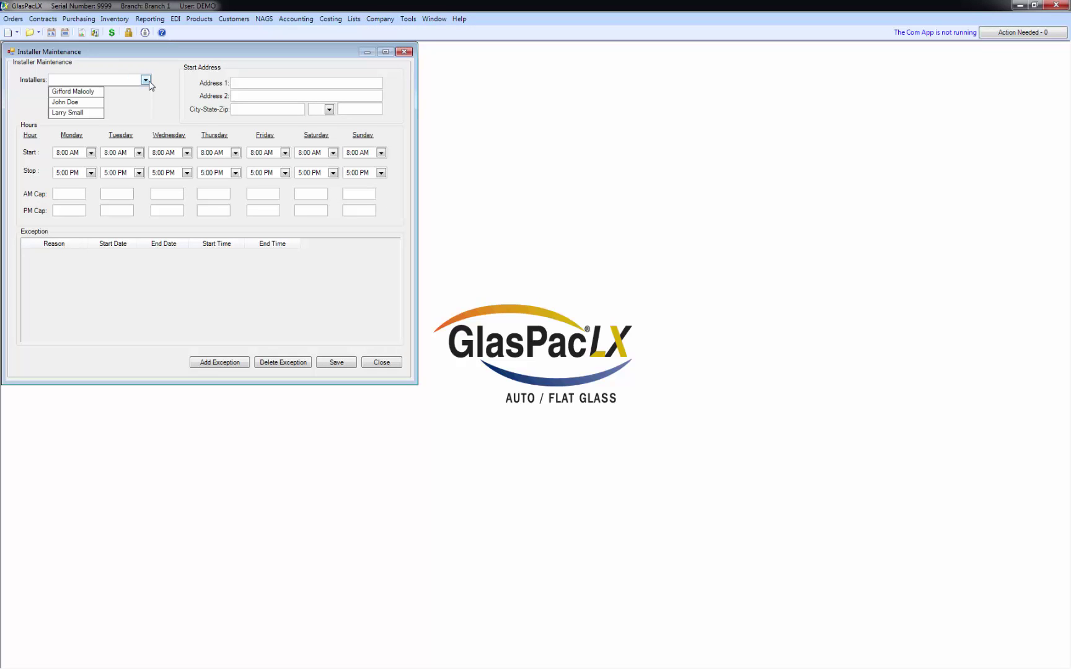
{"action": "left_click", "coordinate": [86, 101]}
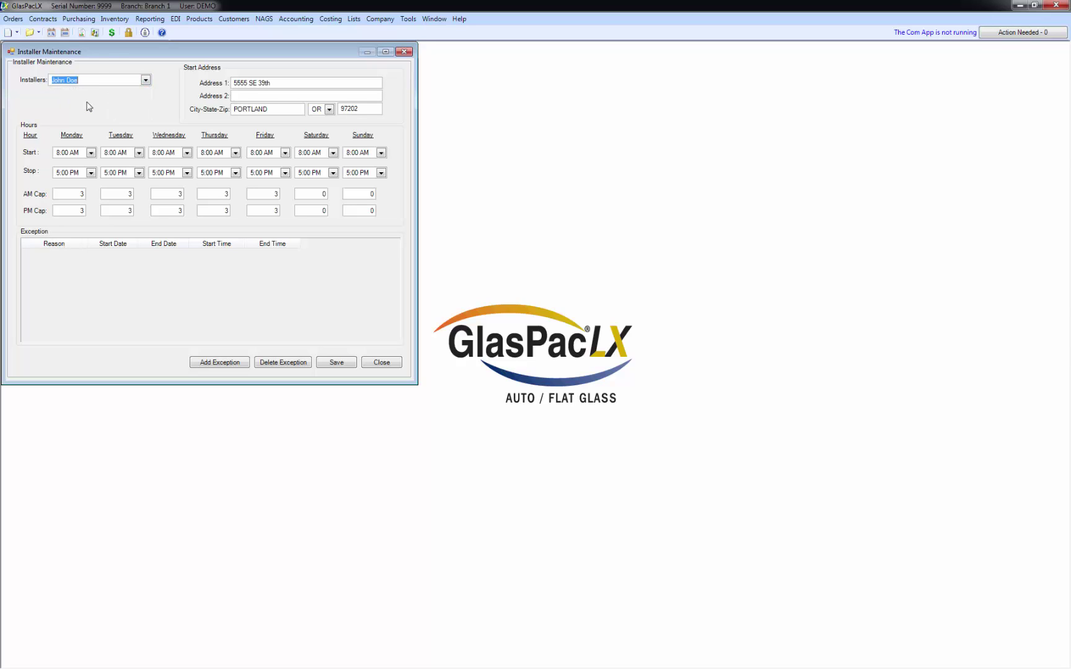
{"action": "left_click", "coordinate": [68, 194]}
{"action": "left_click", "coordinate": [73, 209]}
- Load the first installer and inspect its Golf exception dated 09/04/2015
{"action": "left_click", "coordinate": [146, 80]}
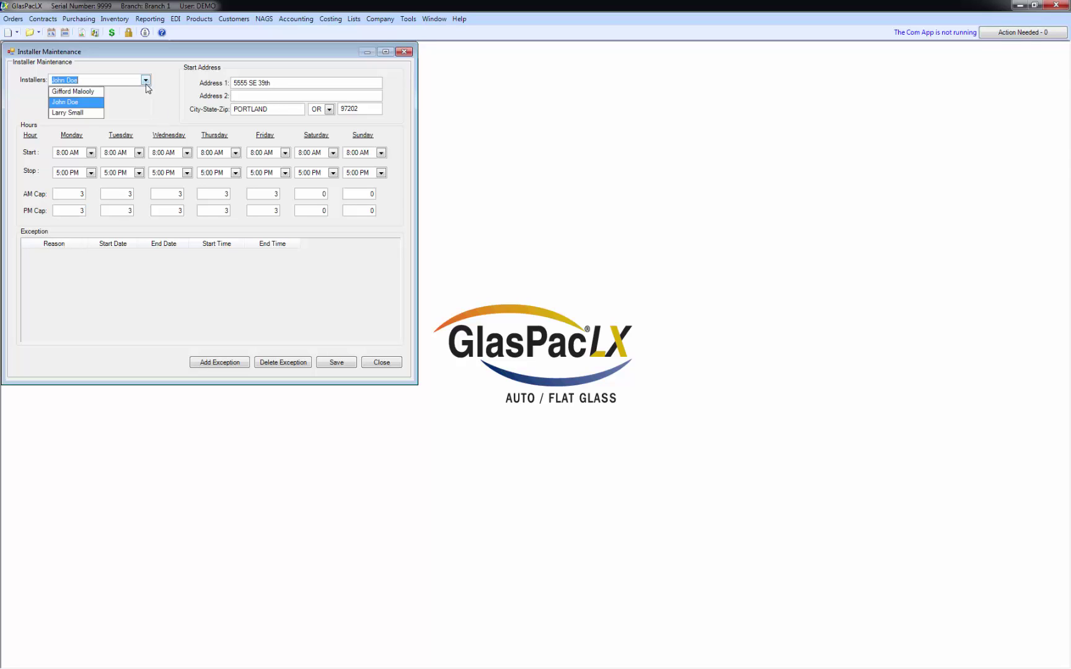
{"action": "left_click", "coordinate": [87, 92]}
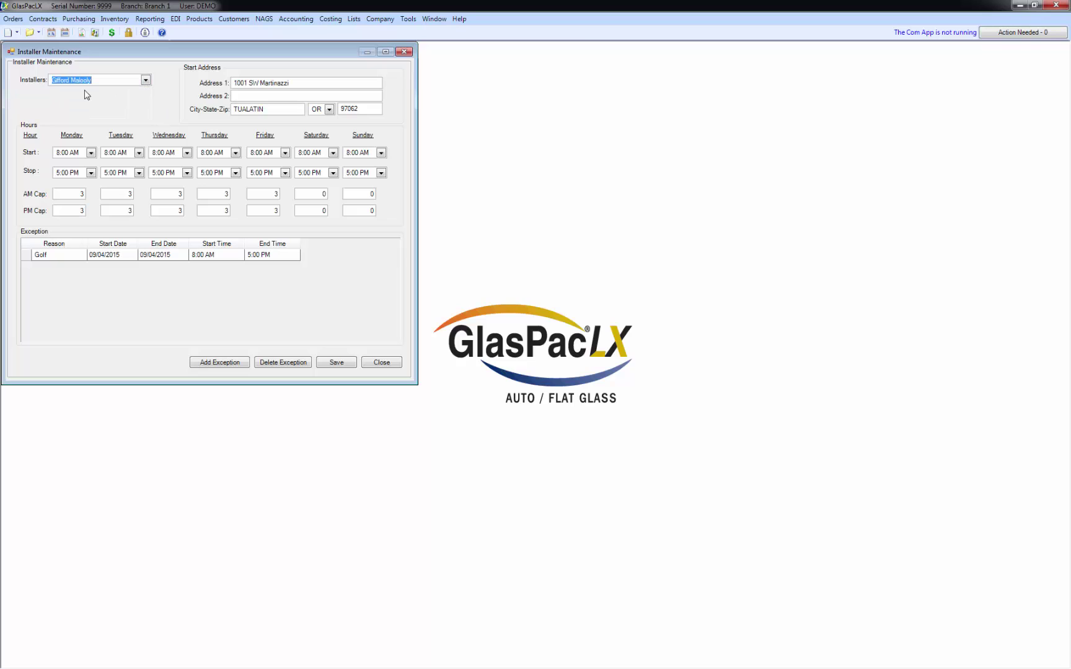
{"action": "left_click", "coordinate": [25, 257]}
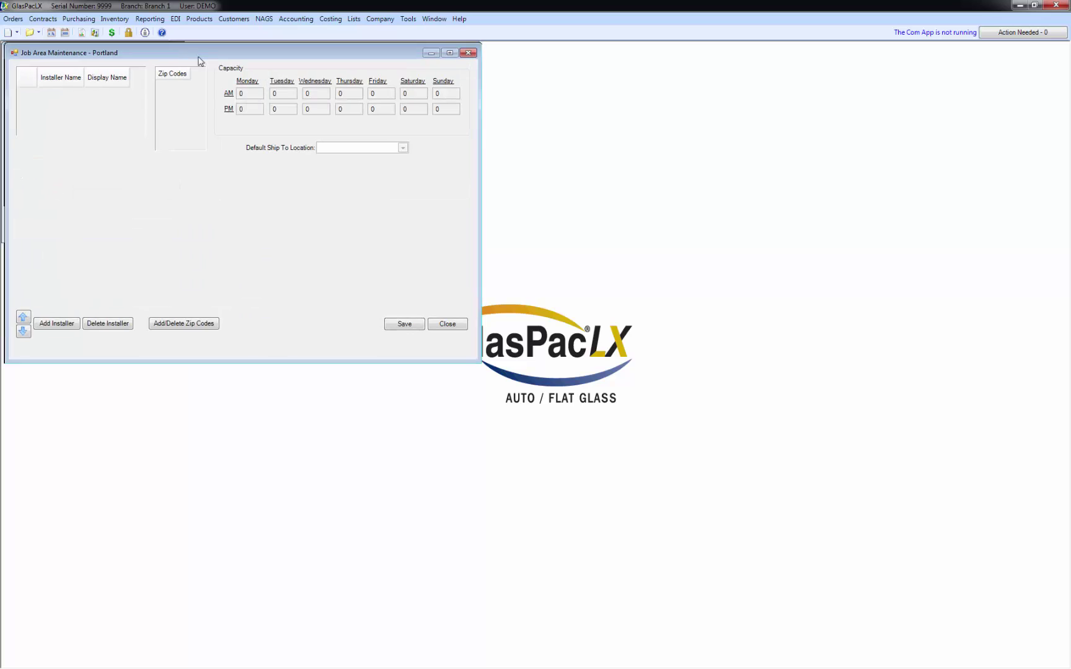
- Add the first two installers to the Portland job area, giving row 2 a short display name
{"action": "left_click", "coordinate": [74, 331]}
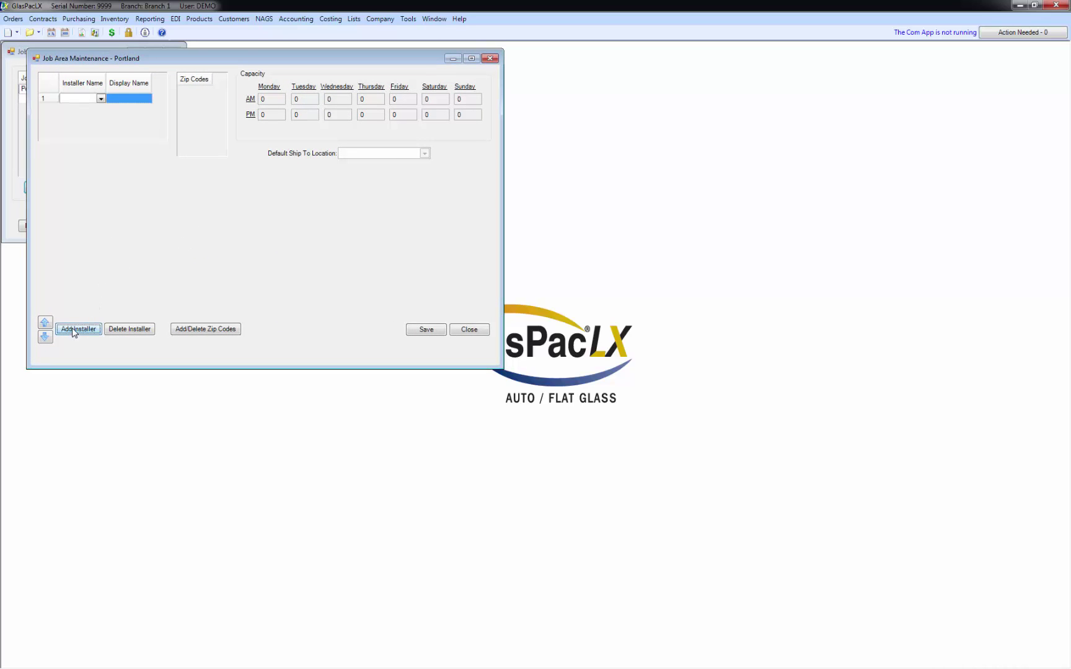
{"action": "left_click", "coordinate": [100, 99]}
{"action": "left_click", "coordinate": [92, 124]}
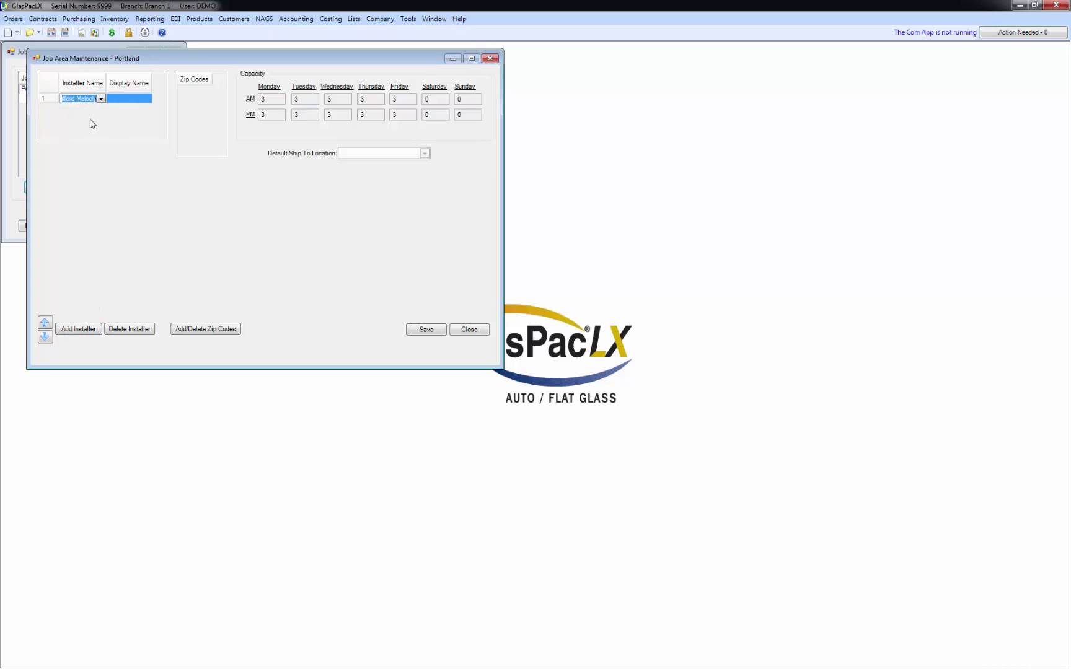
{"action": "left_click", "coordinate": [123, 98]}
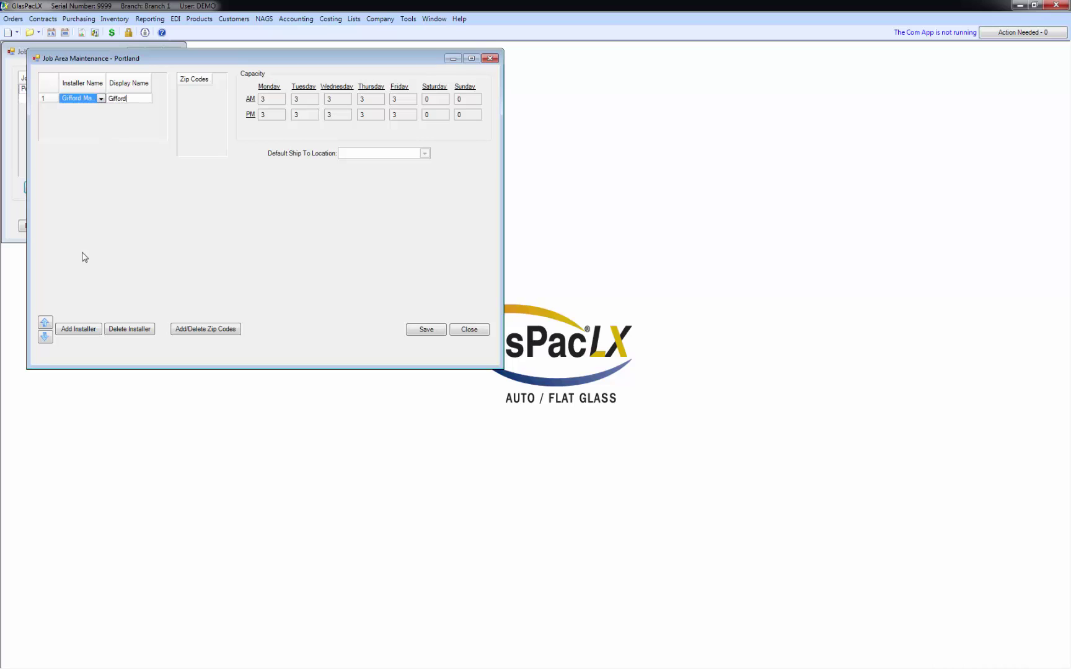
{"action": "left_click", "coordinate": [71, 328]}
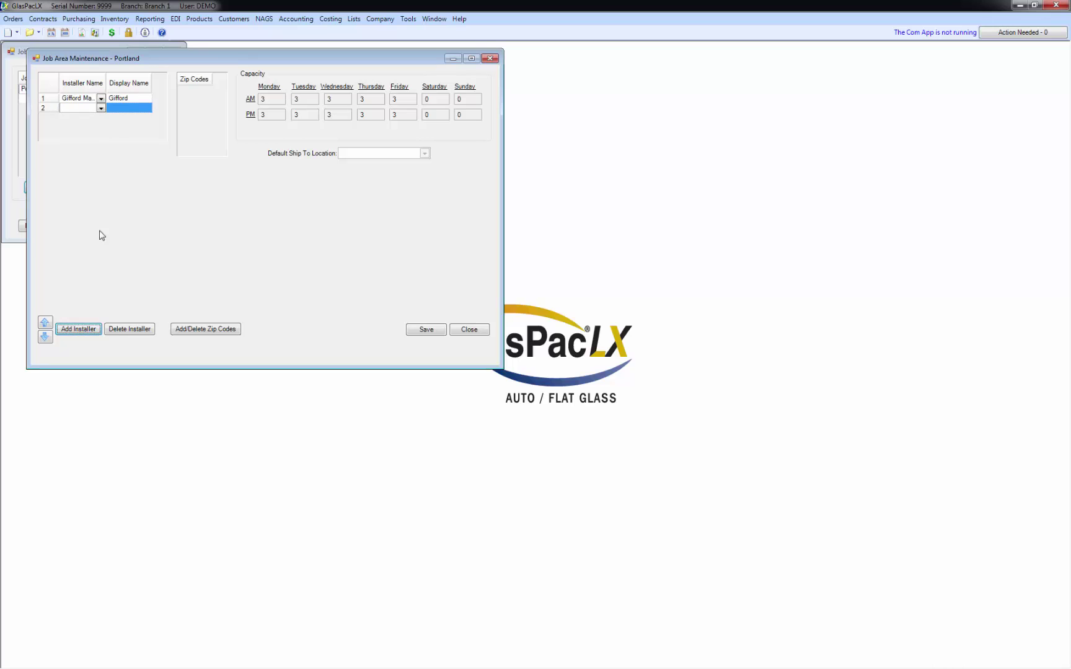
{"action": "left_click", "coordinate": [100, 108]}
{"action": "left_click", "coordinate": [78, 140]}
{"action": "left_click", "coordinate": [122, 108]}
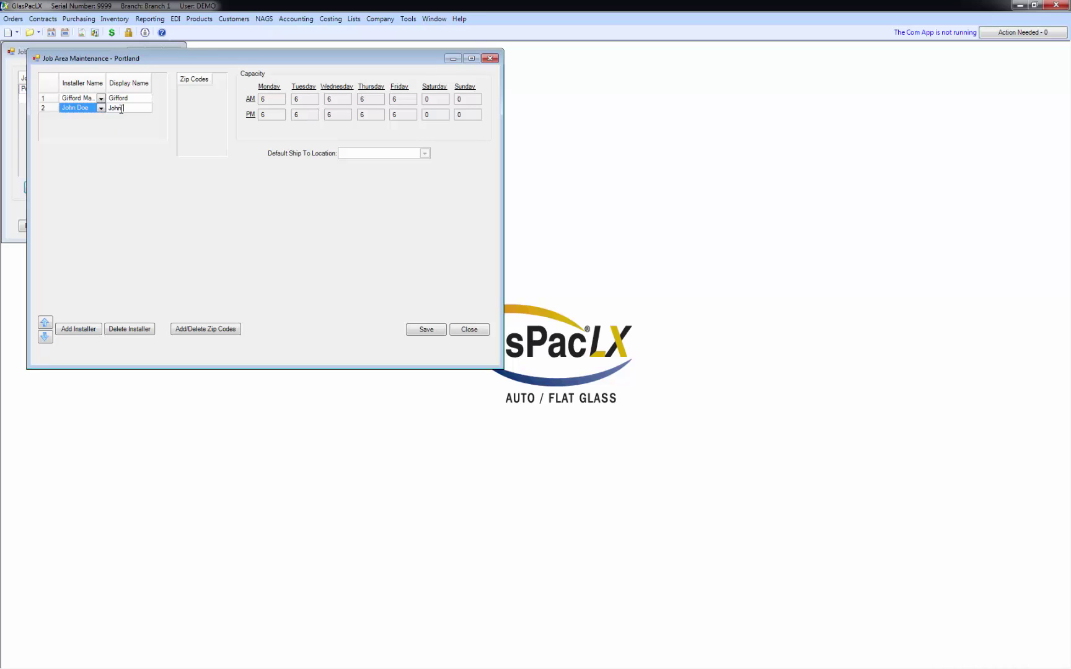
{"action": "type", "text": "John D"}
- Add the third installer as row 3 with its own short display name
{"action": "left_click", "coordinate": [77, 328]}
{"action": "left_click", "coordinate": [101, 118]}
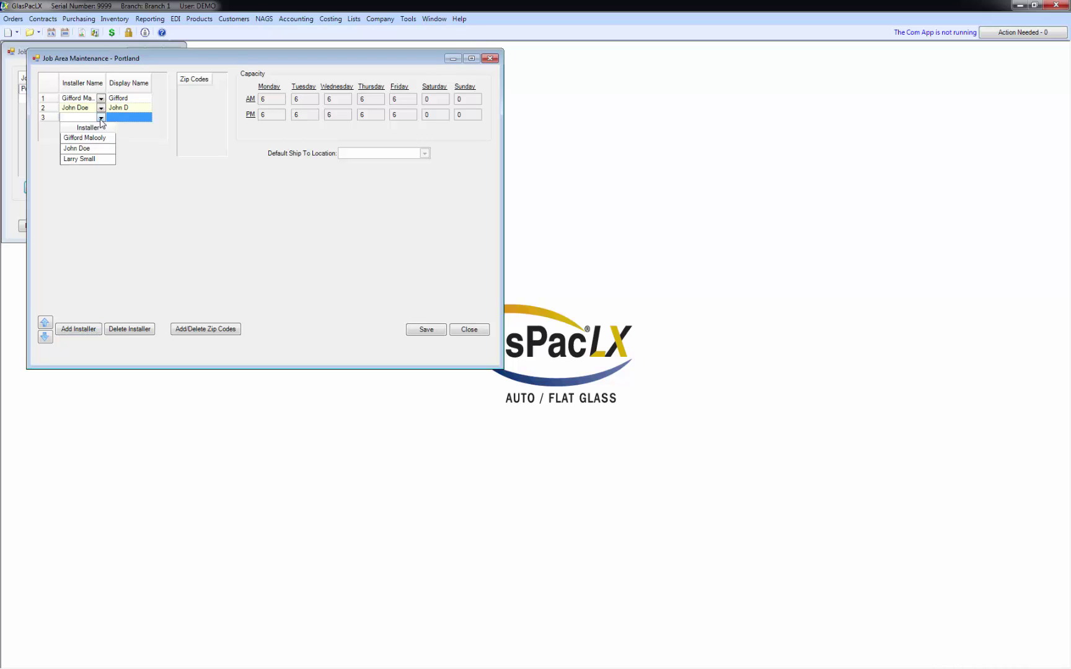
{"action": "left_click", "coordinate": [92, 160]}
{"action": "left_click", "coordinate": [122, 116]}
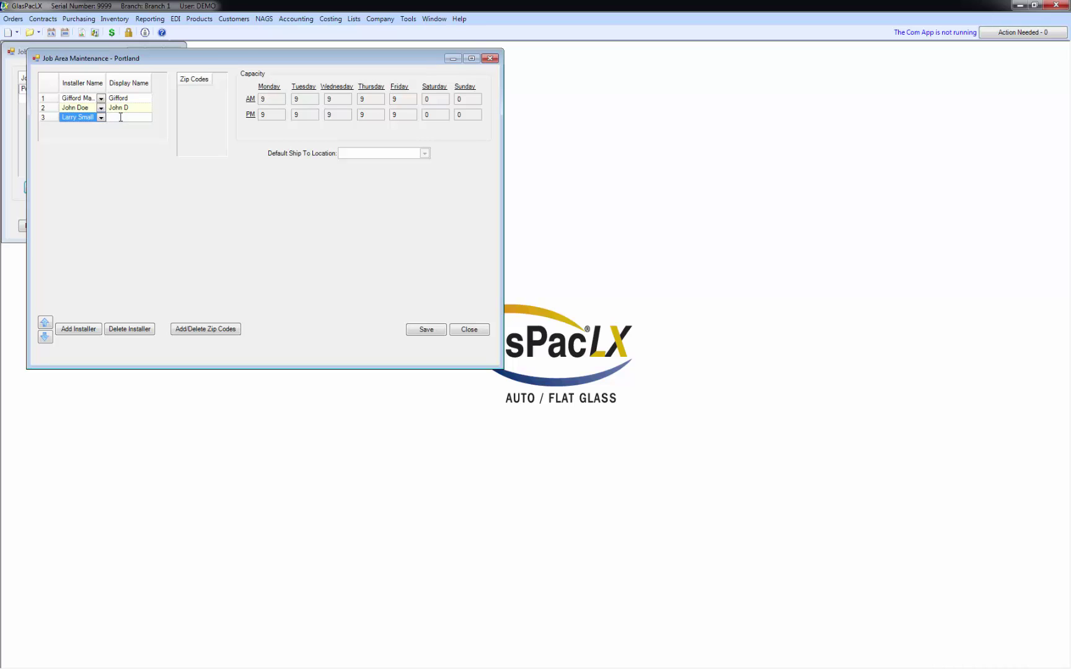
{"action": "type", "text": "Larry"}
- Filter the Zip Code Associations list to the state OR to show Oregon zip codes
{"action": "left_click", "coordinate": [209, 330]}
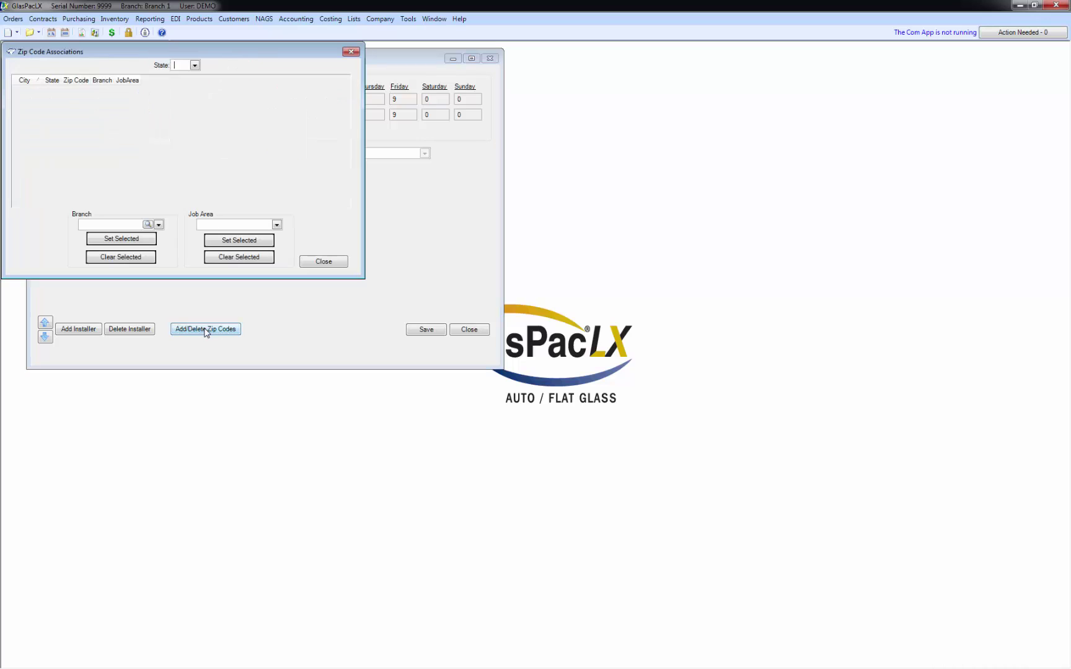
{"action": "left_click", "coordinate": [195, 65]}
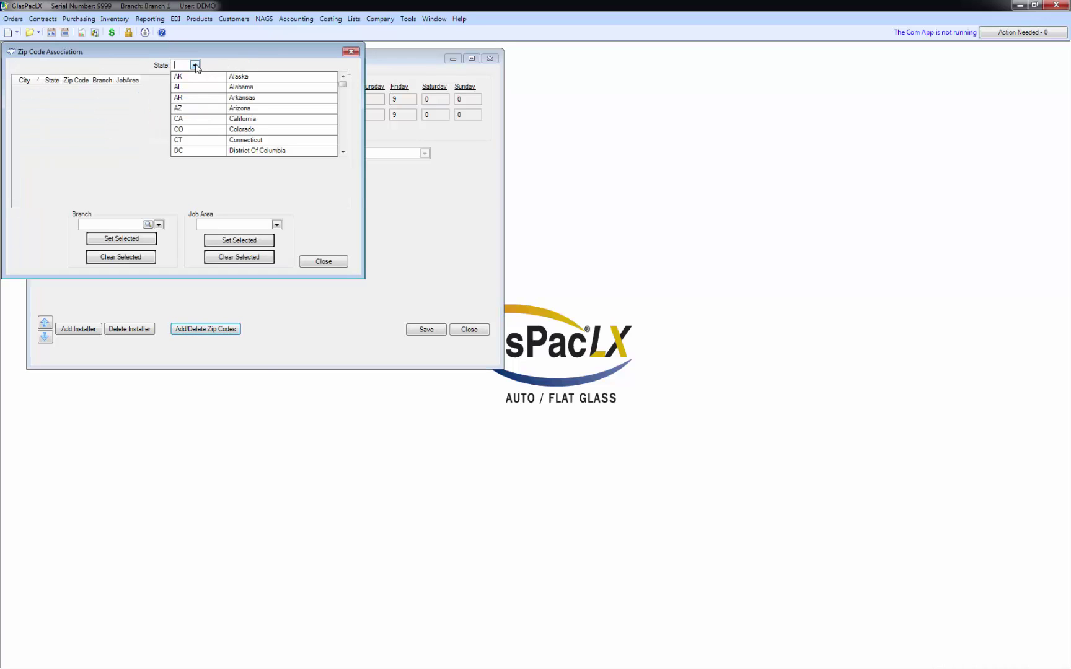
{"action": "type", "text": "OR"}
{"action": "key", "text": "Return"}
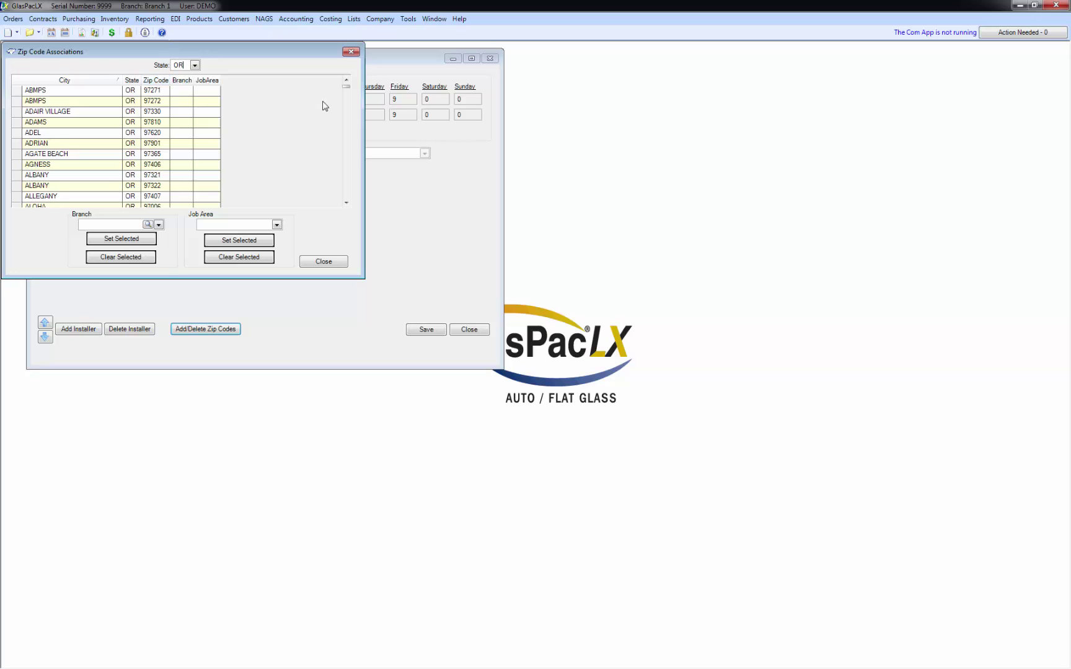
{"action": "scroll", "coordinate": [346, 98], "scroll_direction": "down", "scroll_amount": 5}
{"action": "left_click_drag", "start_coordinate": [346, 98], "coordinate": [345, 163]}
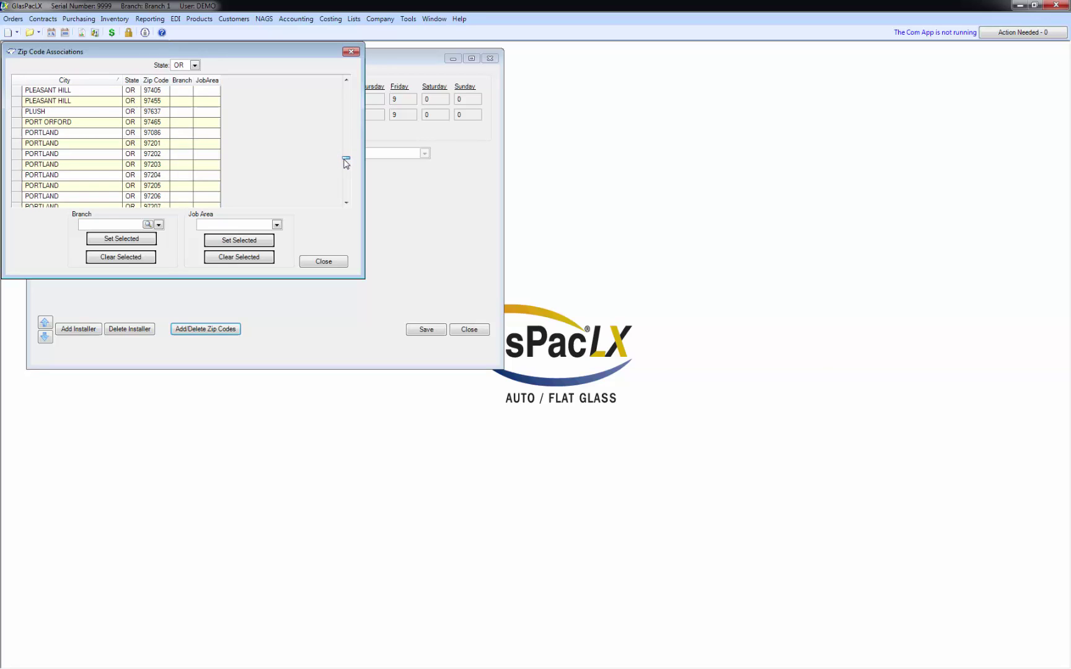
- Select the Portland zip code rows from 97086 through 97299
{"action": "left_click", "coordinate": [19, 134]}
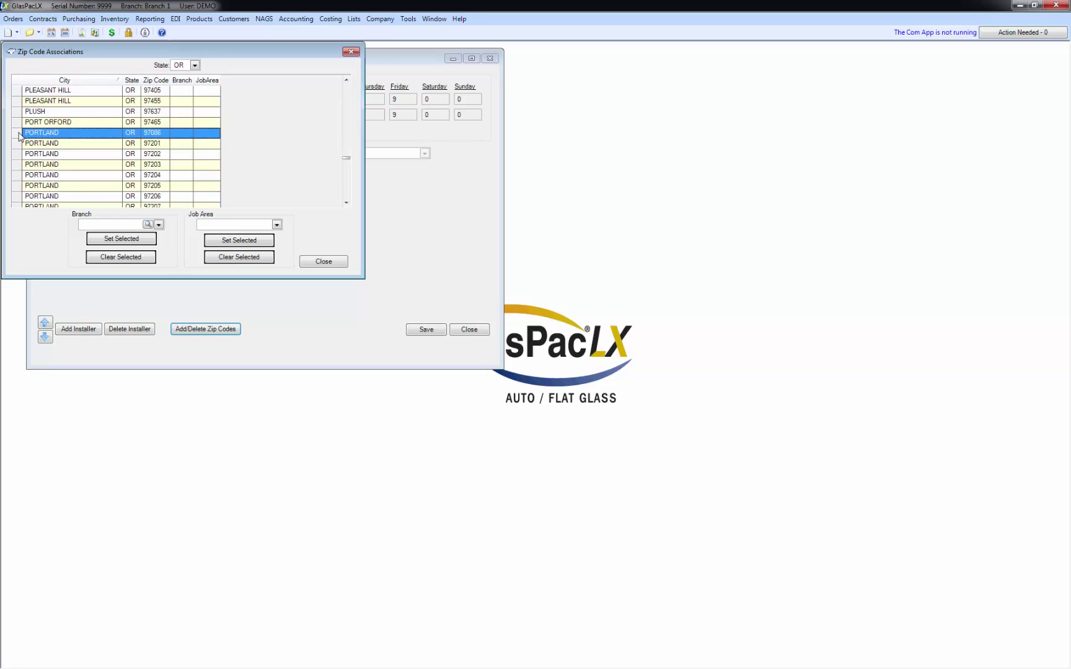
{"action": "left_click", "coordinate": [346, 203]}
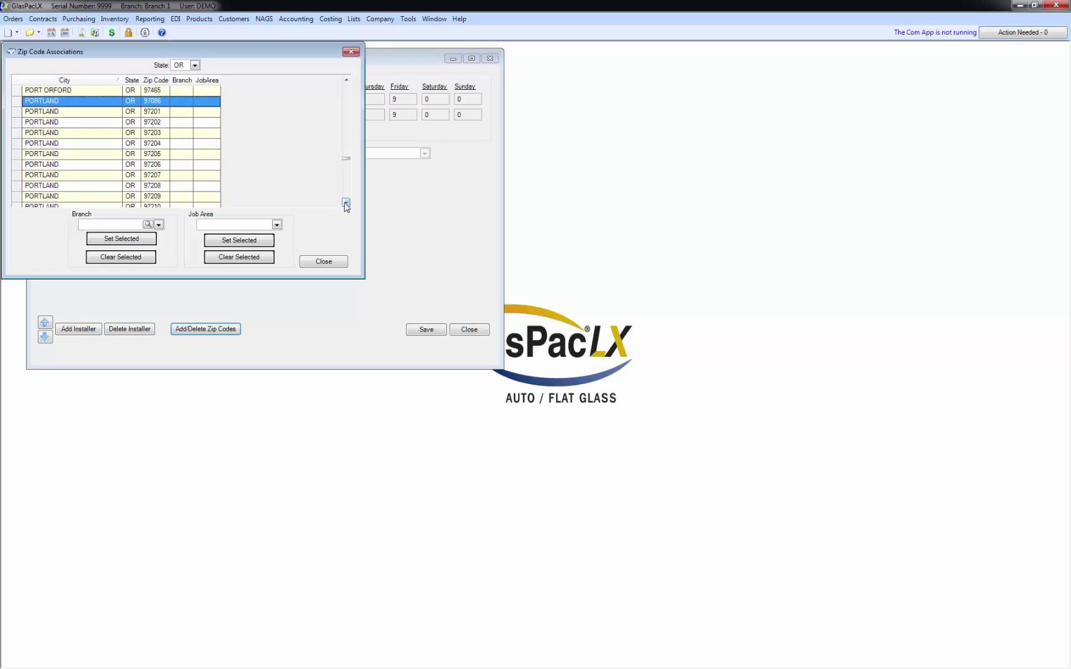
{"action": "left_click", "coordinate": [346, 203]}
{"action": "left_click", "coordinate": [346, 203]}
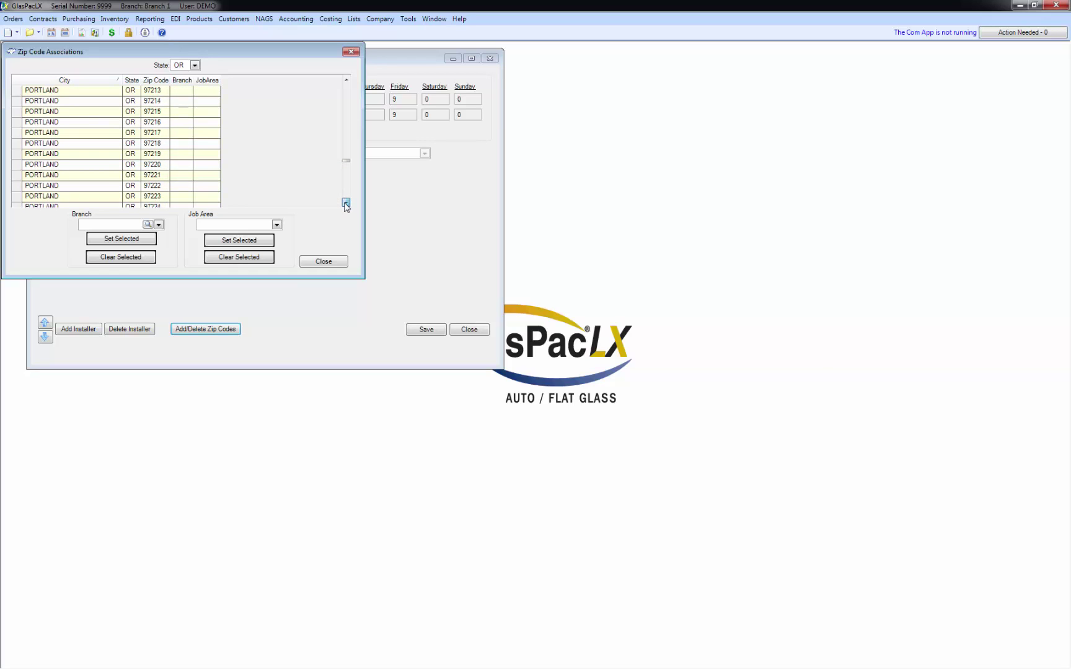
{"action": "left_click", "coordinate": [346, 204]}
{"action": "left_click", "coordinate": [345, 204]}
{"action": "left_click", "coordinate": [345, 203]}
{"action": "left_click", "coordinate": [346, 204]}
{"action": "left_click", "coordinate": [346, 203]}
{"action": "left_click", "coordinate": [346, 203]}
{"action": "left_click", "coordinate": [346, 203]}
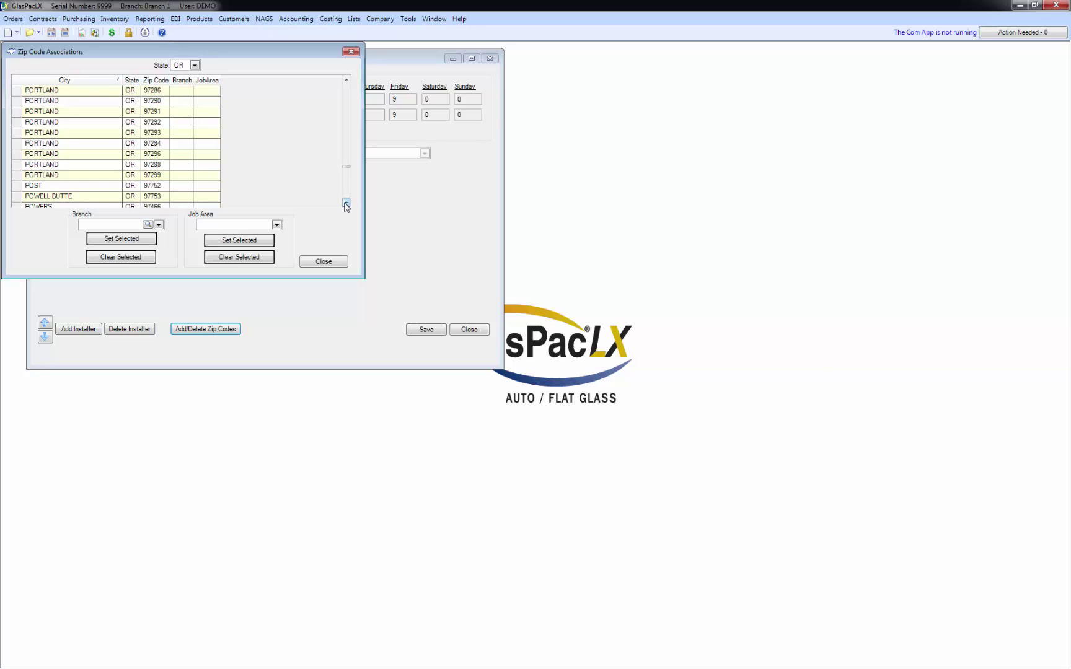
{"action": "left_click", "coordinate": [16, 174], "text": "shift"}
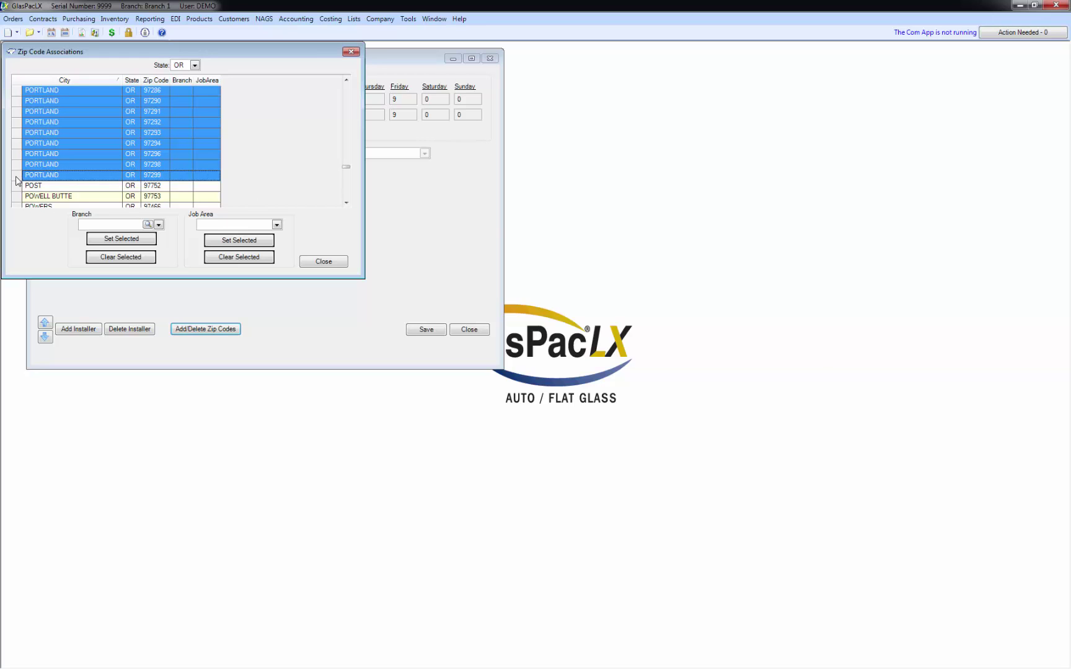
- Assign Branch 1 to the selected Portland zip codes
{"action": "left_click", "coordinate": [158, 225]}
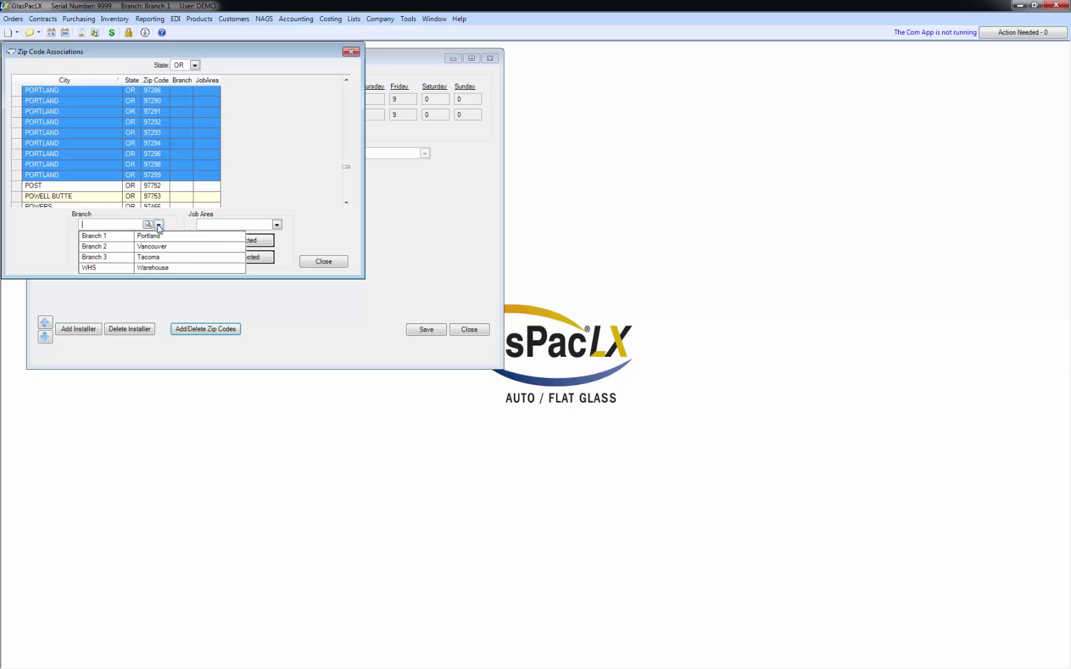
{"action": "left_click", "coordinate": [126, 236]}
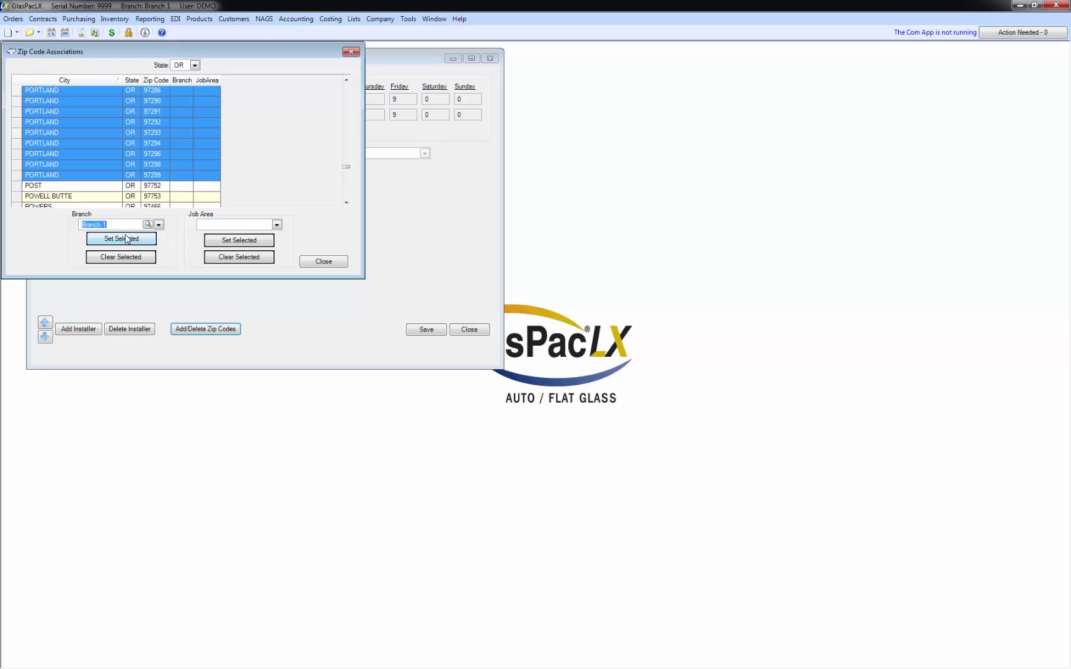
{"action": "left_click", "coordinate": [112, 245]}
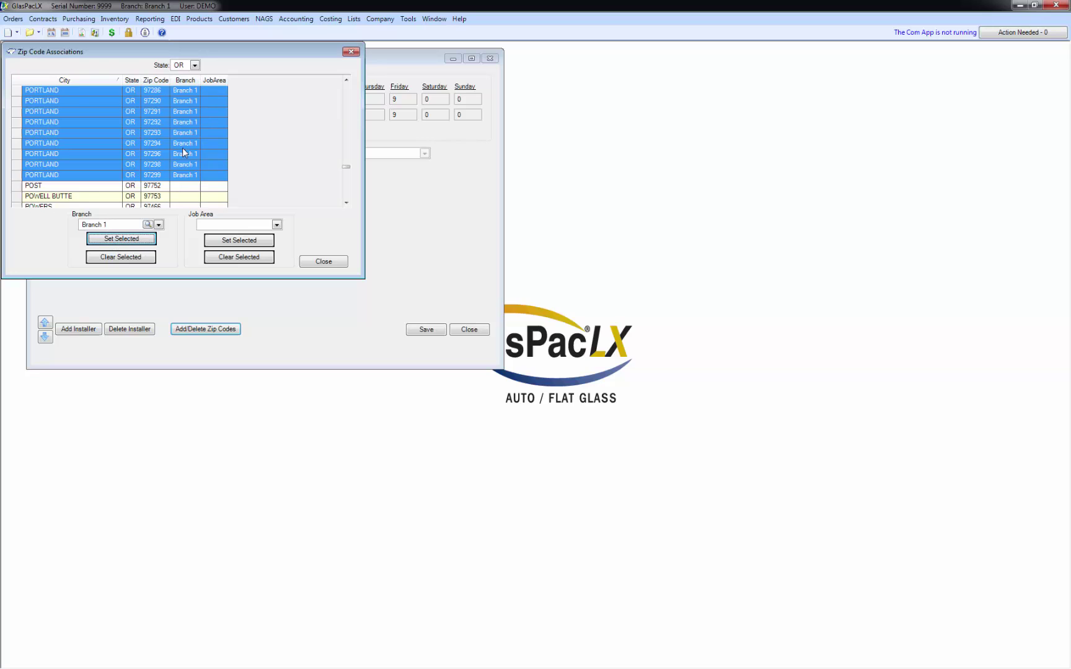
- Assign the Portland job area to the selected zip codes and close Zip Code Associations
{"action": "left_click", "coordinate": [277, 225]}
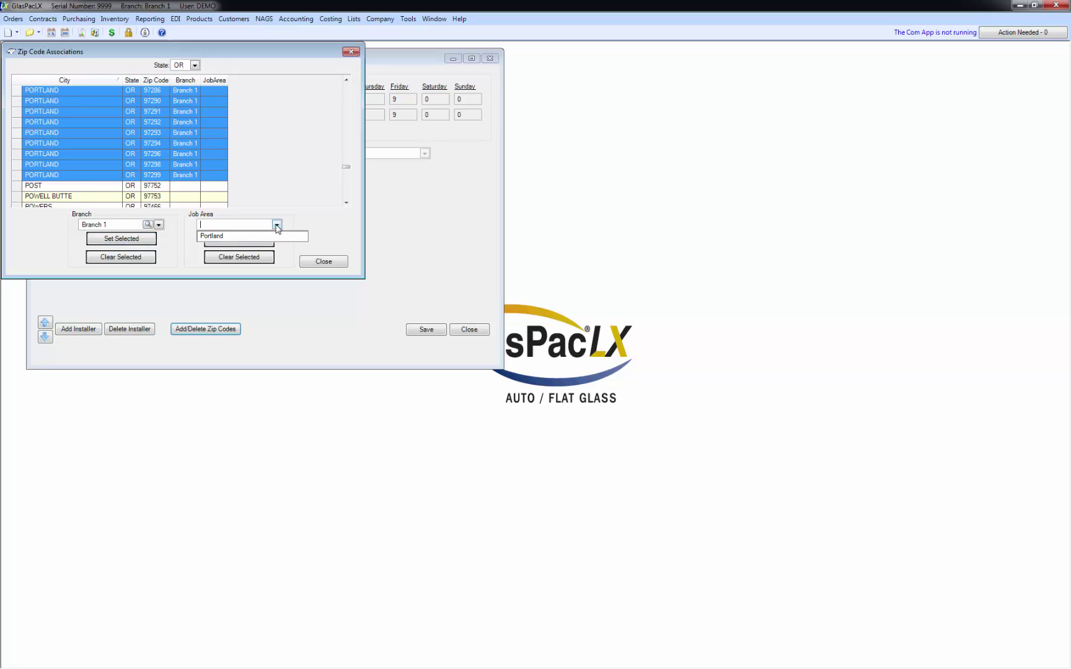
{"action": "left_click", "coordinate": [224, 236]}
{"action": "left_click", "coordinate": [233, 242]}
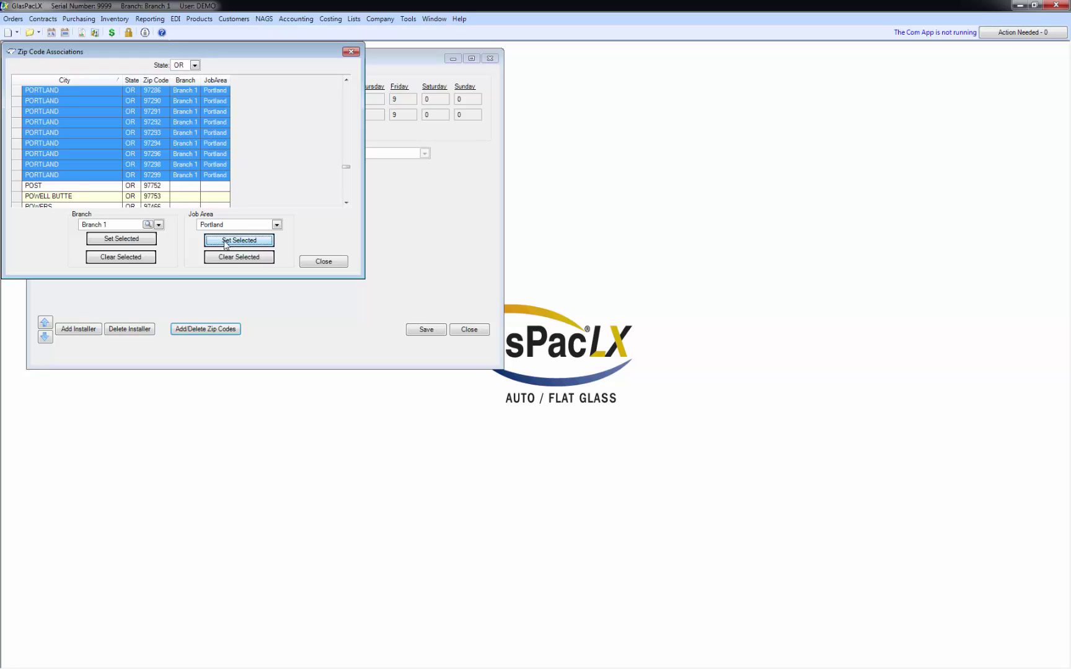
{"action": "left_click", "coordinate": [322, 262]}
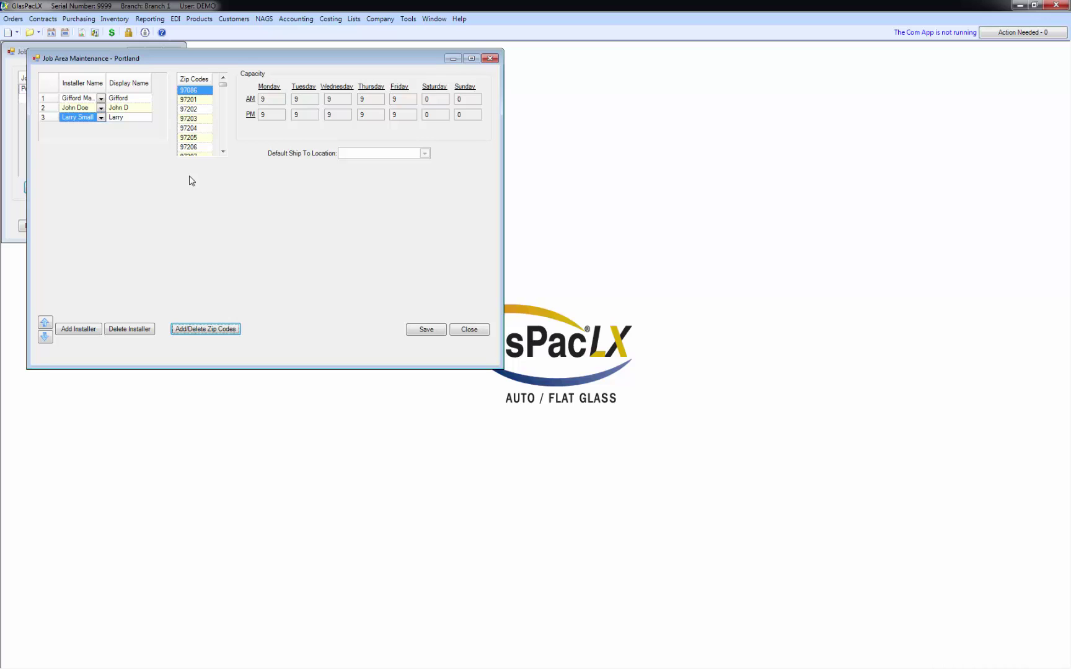
- Save the Portland job area with its three installers and Portland zip codes
{"action": "left_click_drag", "start_coordinate": [237, 65], "coordinate": [259, 69]}
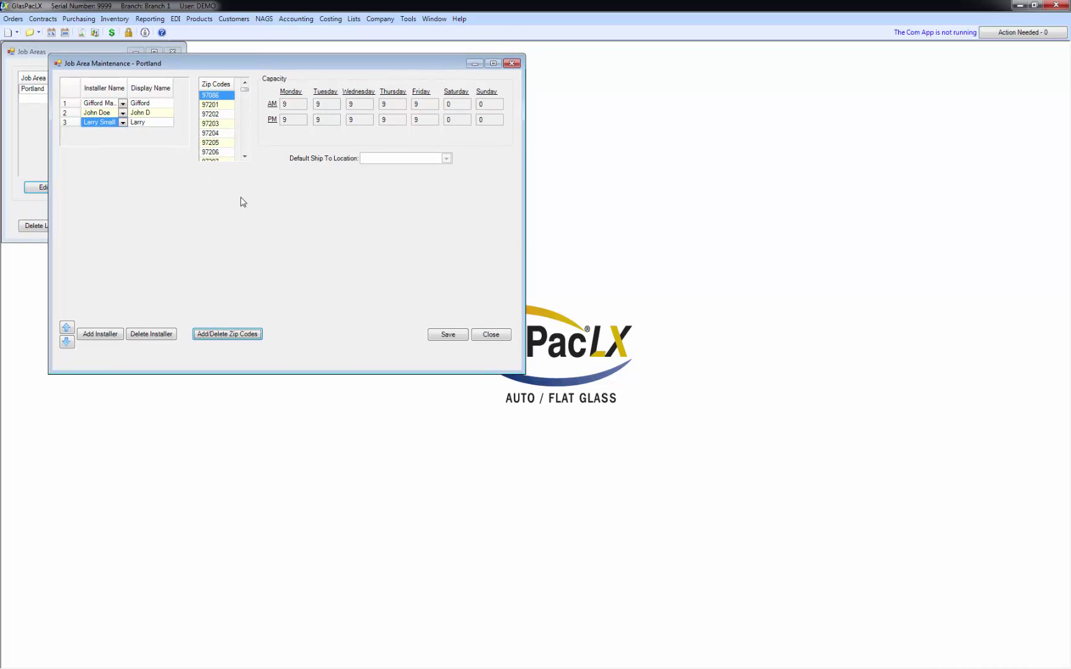
{"action": "left_click", "coordinate": [443, 337]}
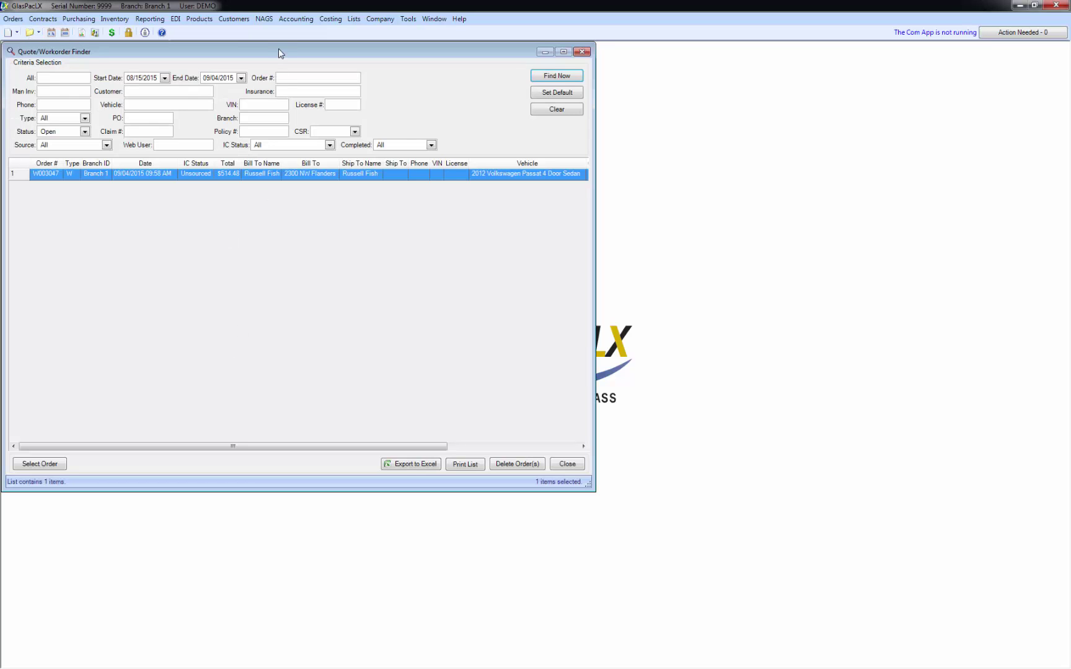
- Open the Volkswagen Passat workorder, copy the customer address to the install address, and check Portland's capacity
{"action": "left_click_drag", "start_coordinate": [279, 52], "coordinate": [366, 75]}
{"action": "left_click", "coordinate": [142, 487]}
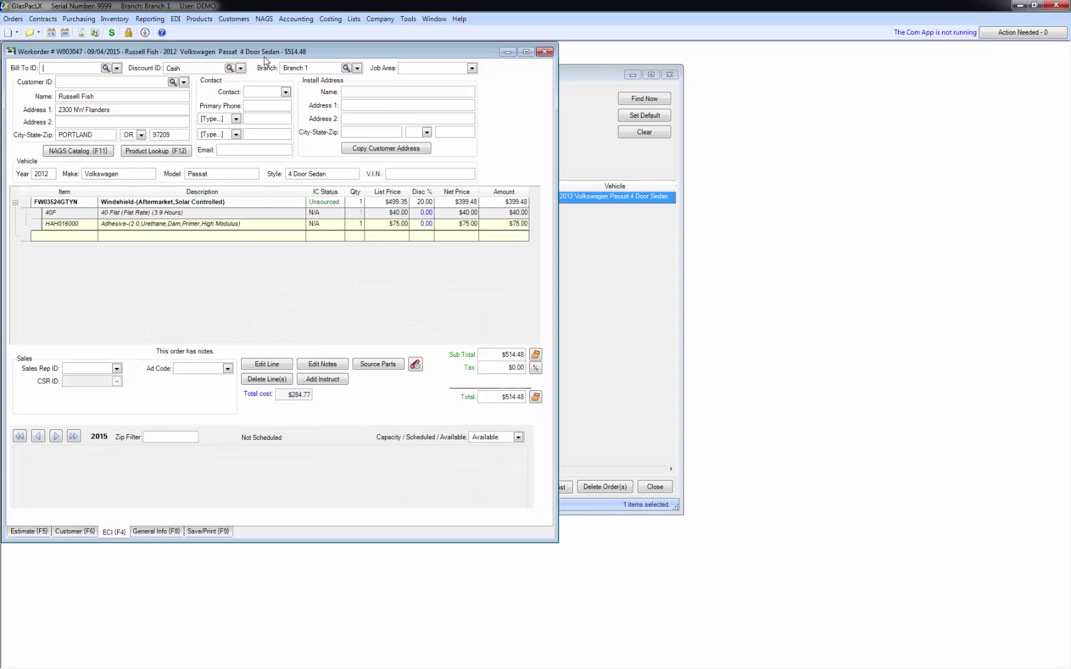
{"action": "left_click_drag", "start_coordinate": [278, 58], "coordinate": [443, 75]}
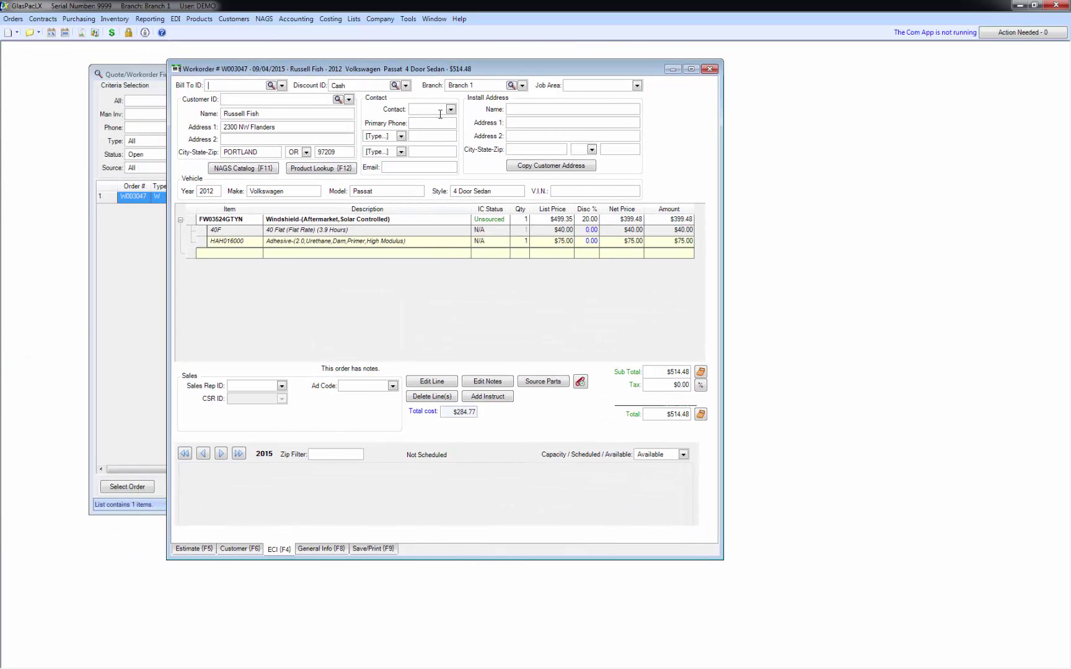
{"action": "left_click", "coordinate": [550, 166]}
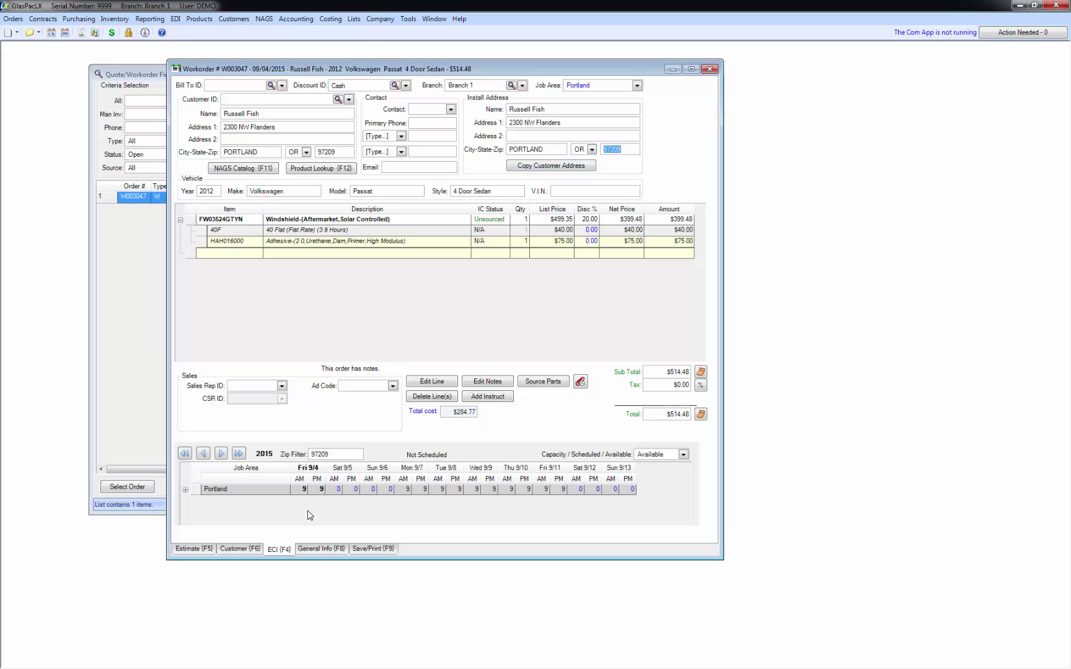
{"action": "left_click", "coordinate": [185, 489]}
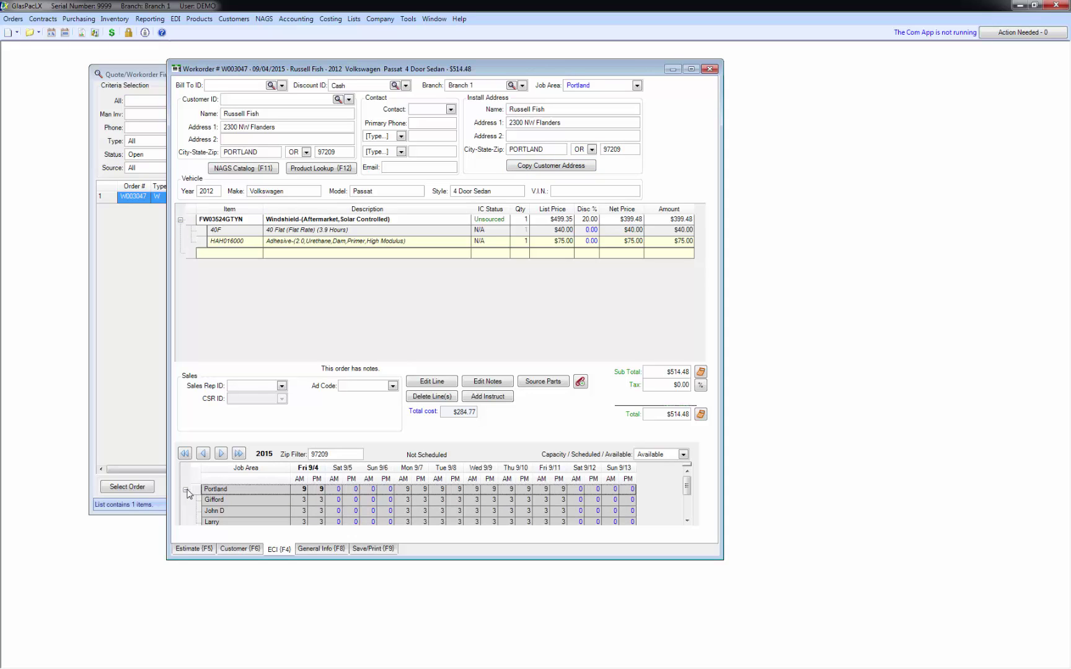
{"action": "left_click", "coordinate": [186, 490]}
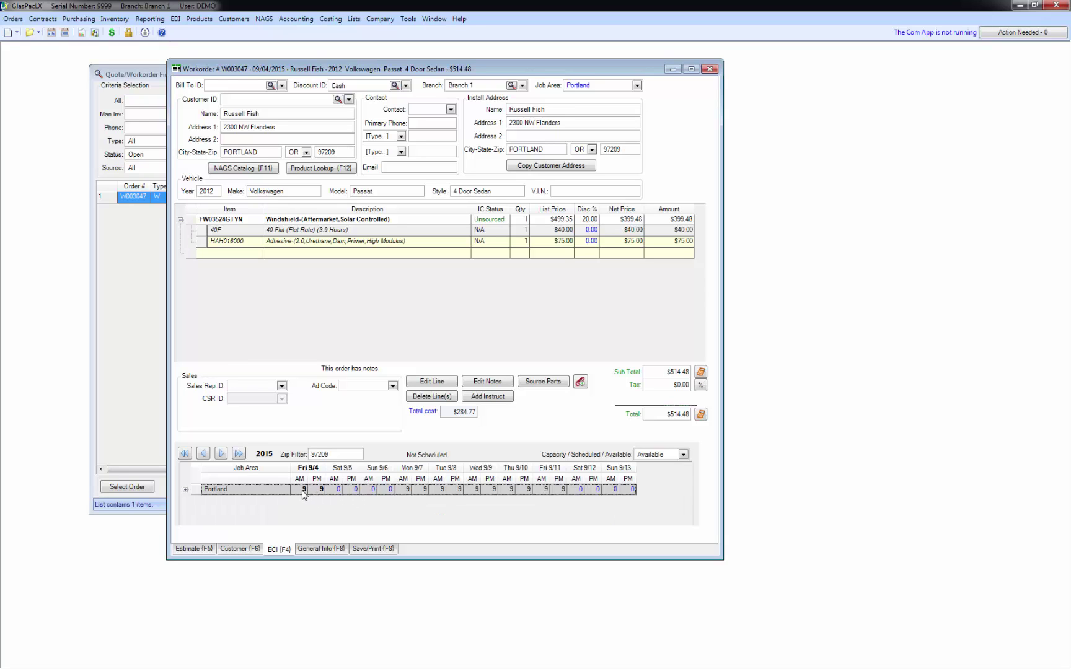
{"action": "double_click", "coordinate": [303, 490]}
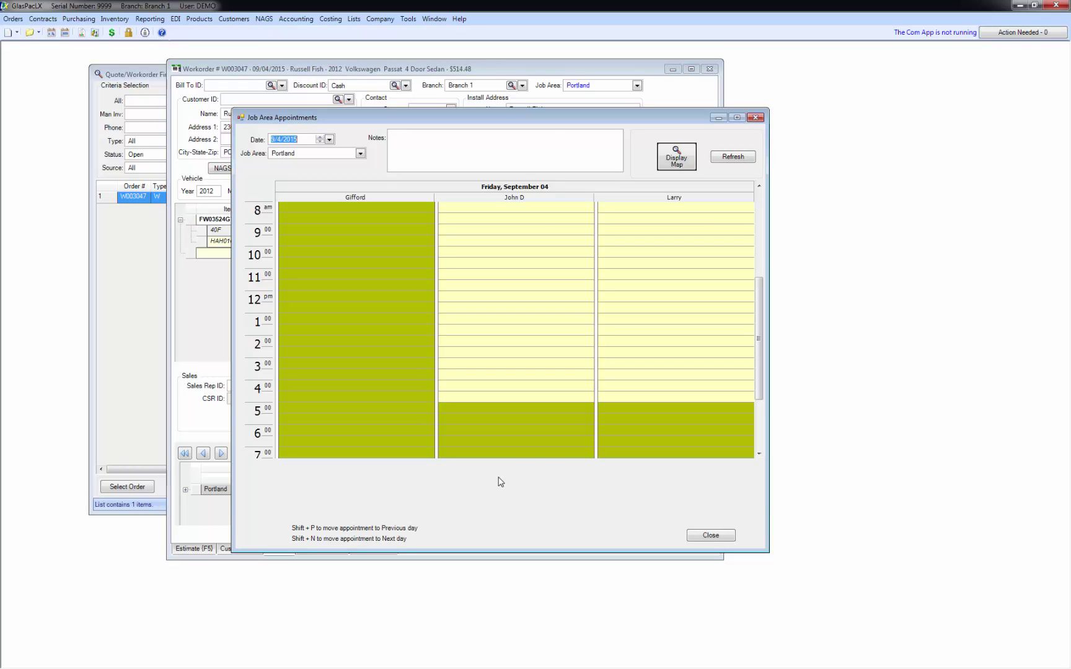
{"action": "left_click_drag", "start_coordinate": [554, 127], "coordinate": [485, 126]}
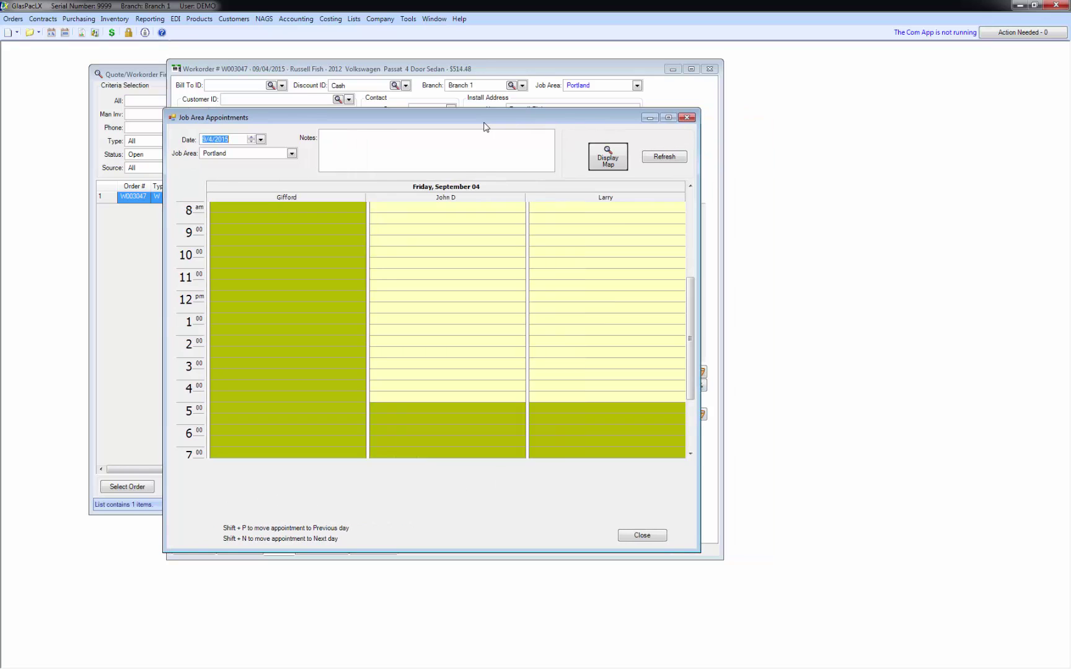
{"action": "mouse_move", "coordinate": [684, 300]}
{"action": "left_mouse_down"}
{"action": "mouse_move", "coordinate": [690, 267]}
{"action": "mouse_move", "coordinate": [690, 289]}
{"action": "left_mouse_up"}
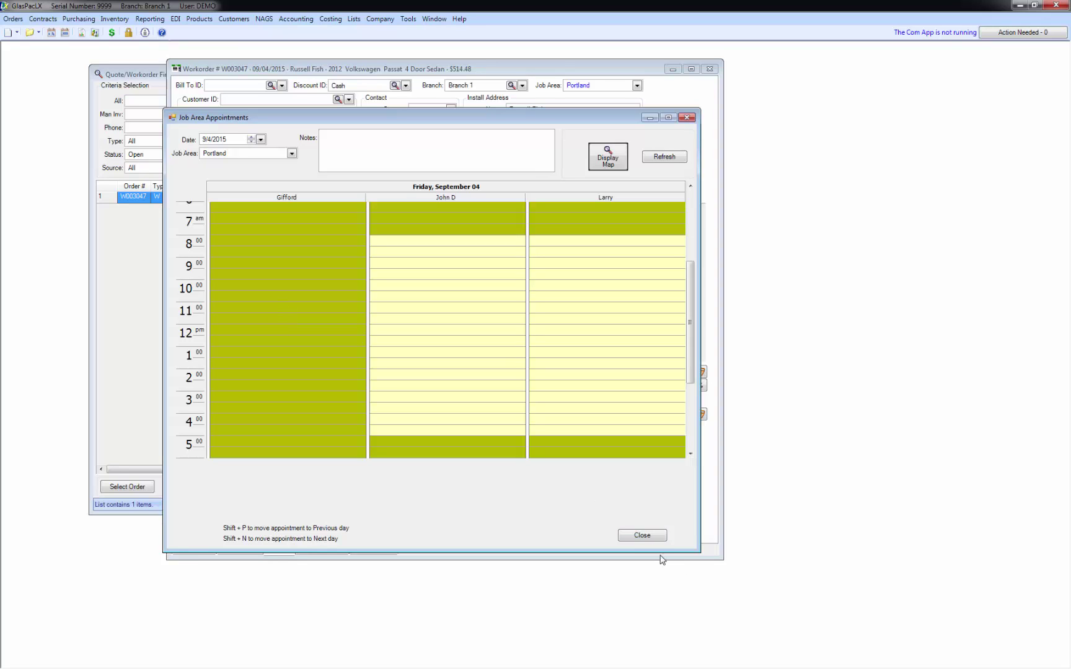
{"action": "left_click", "coordinate": [642, 536]}
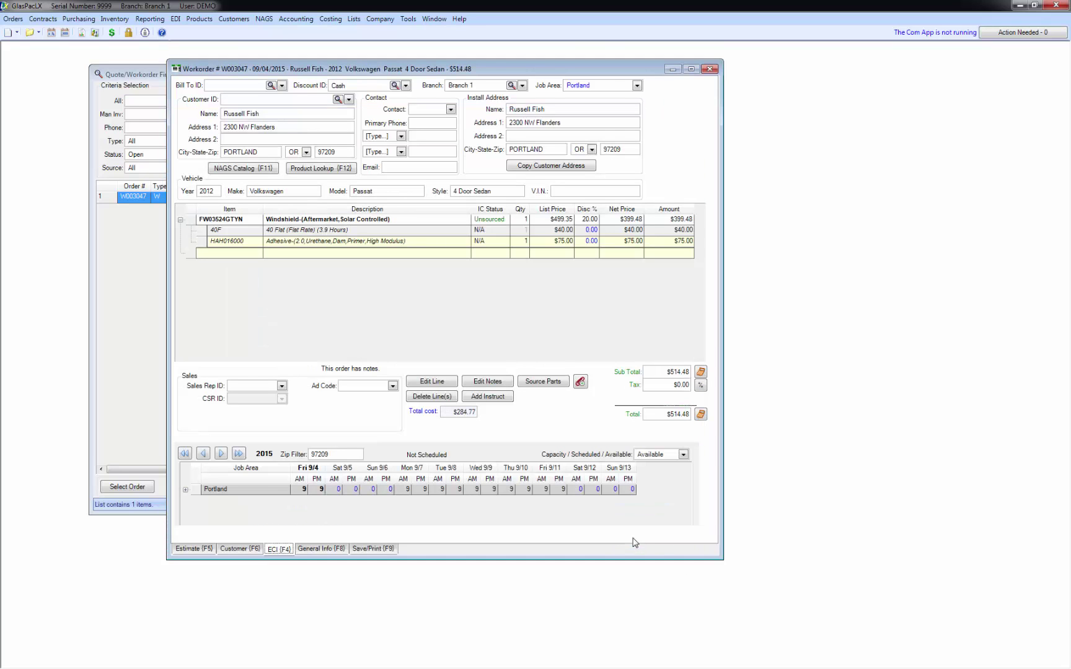
{"action": "left_click_drag", "start_coordinate": [494, 65], "coordinate": [583, 74]}
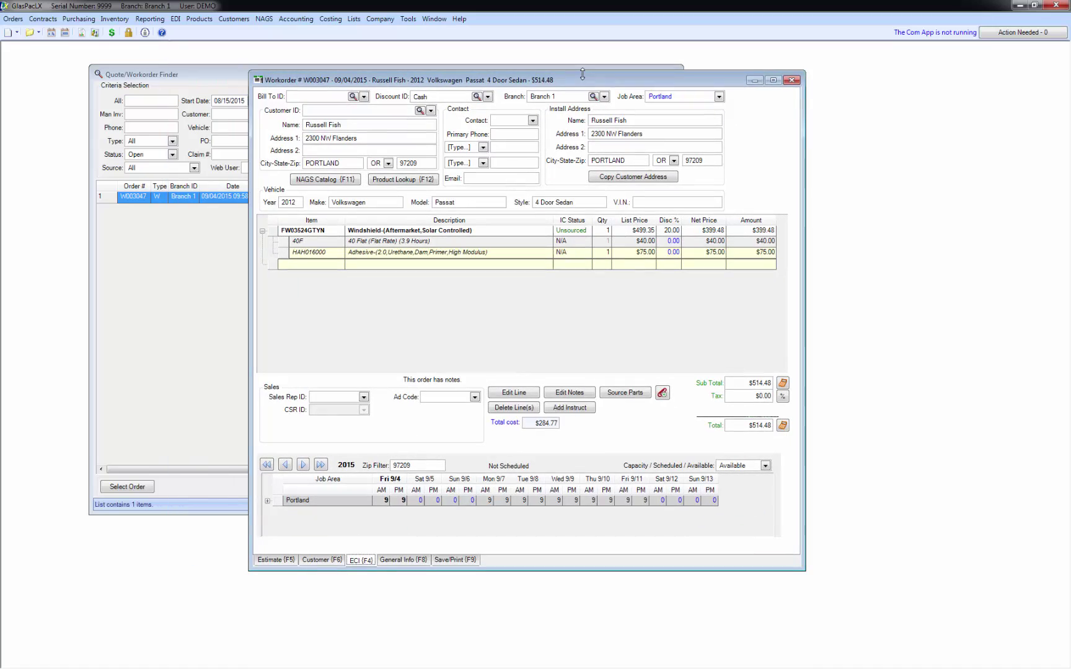